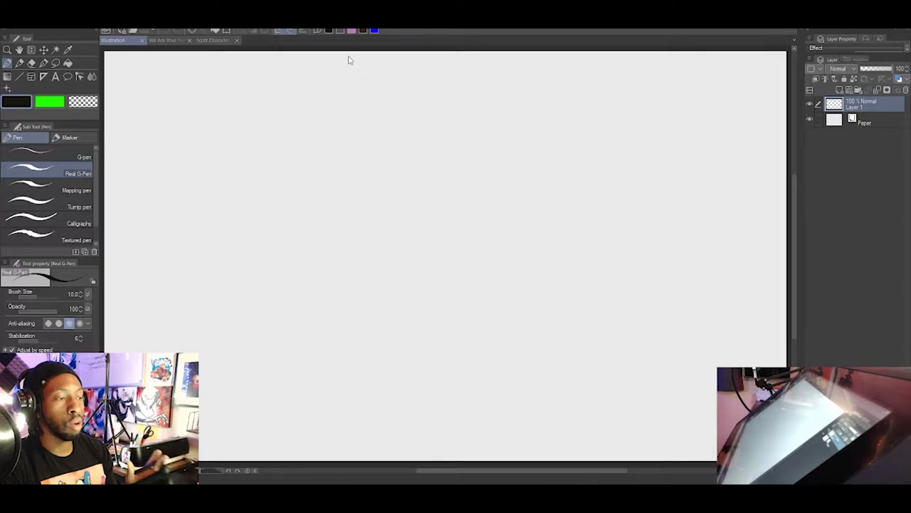
Examine the line weights of the full figure and the facial expression drawings in the We Are Your Friends document
click(168, 39)
scroll(447, 254, up, 2)
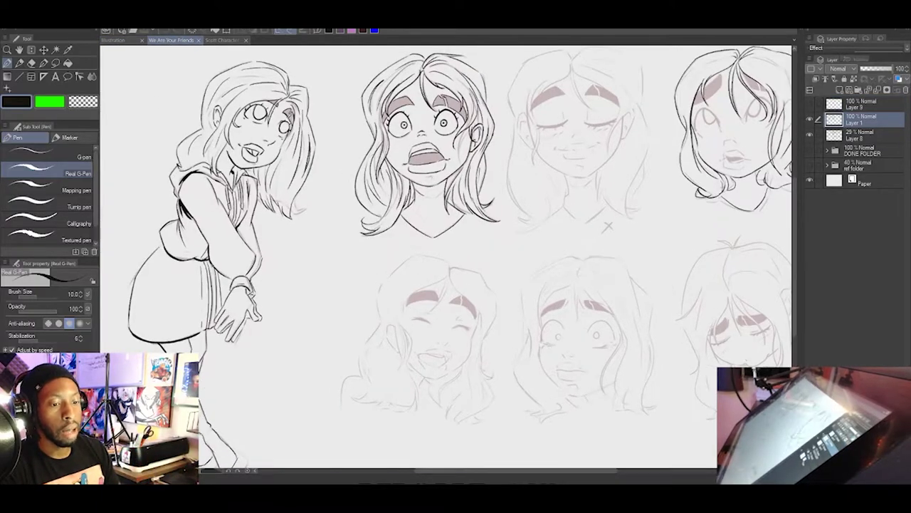
scroll(448, 254, down, 2)
scroll(554, 221, up, 3)
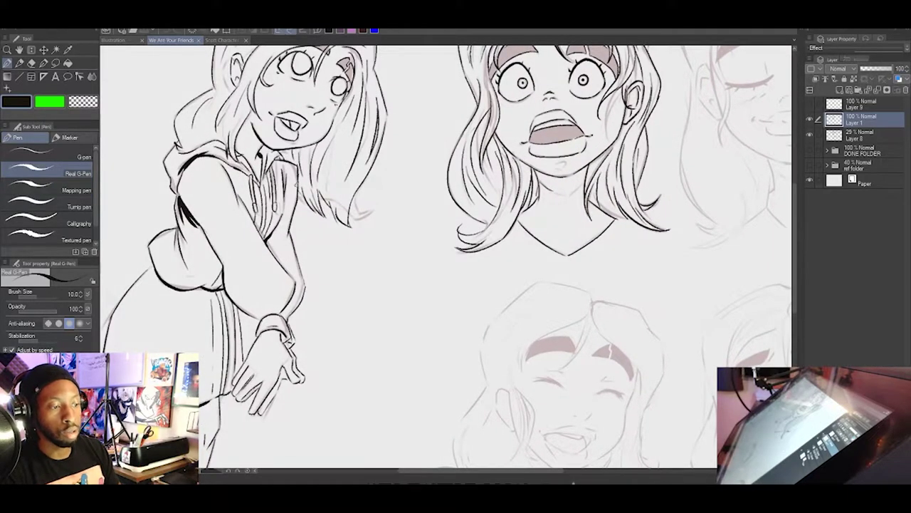
scroll(648, 230, down, 3)
scroll(648, 230, up, 1)
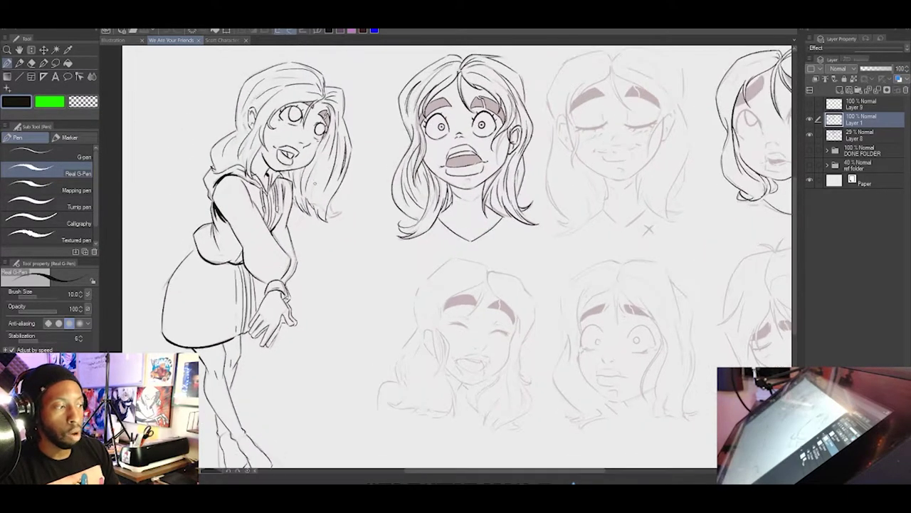
scroll(648, 229, up, 2)
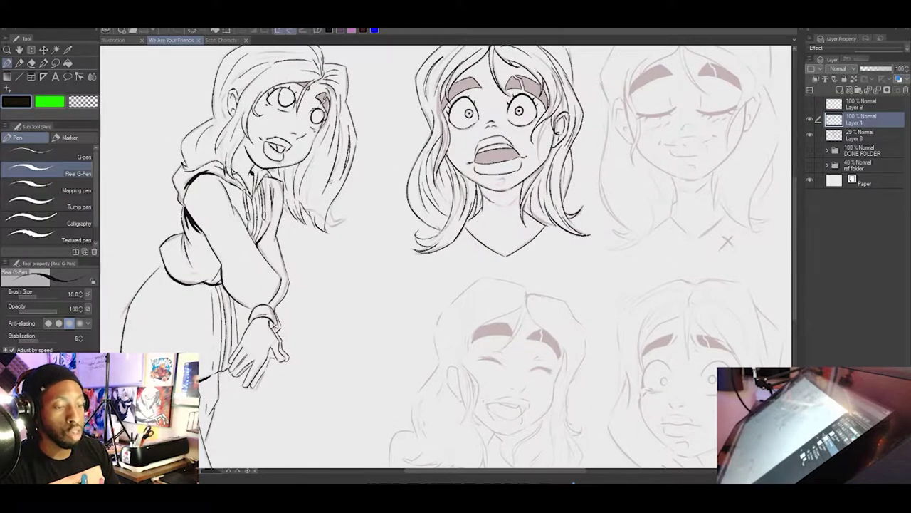
scroll(446, 257, down, 2)
scroll(446, 256, up, 1)
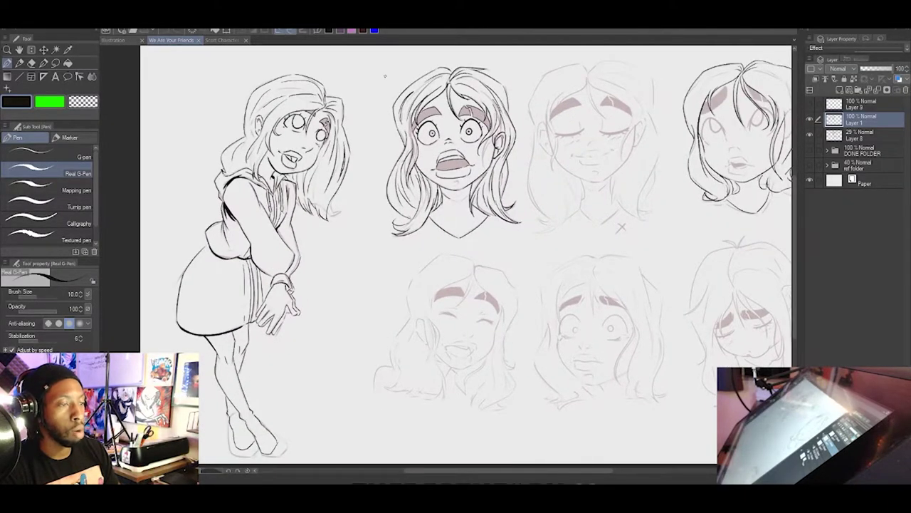
Examine the inked line art of the hoodie character's face and upper body in the Scott Character Design document
click(224, 40)
scroll(224, 89, up, 4)
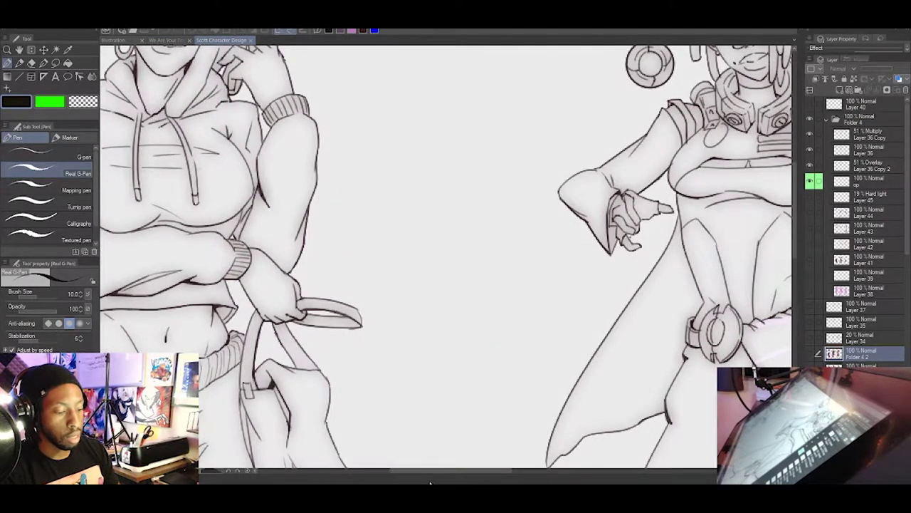
drag(432, 471, 400, 468)
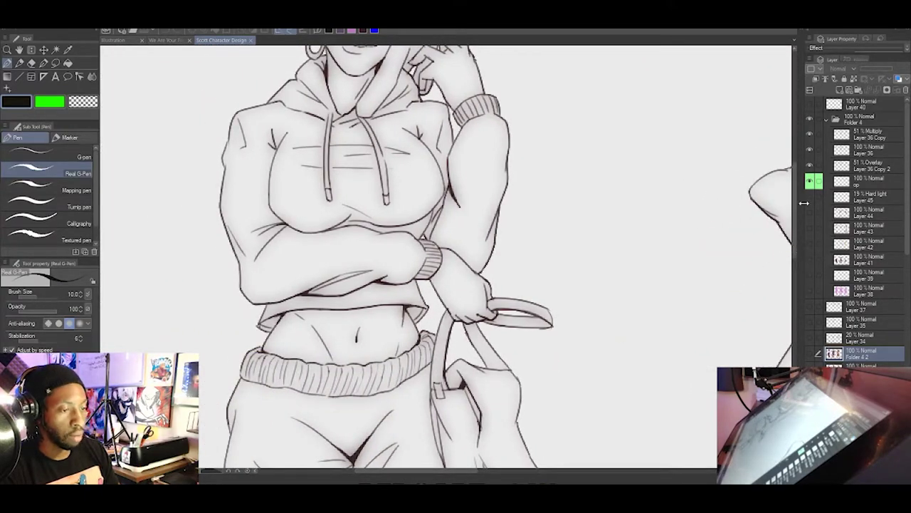
drag(796, 243, 799, 180)
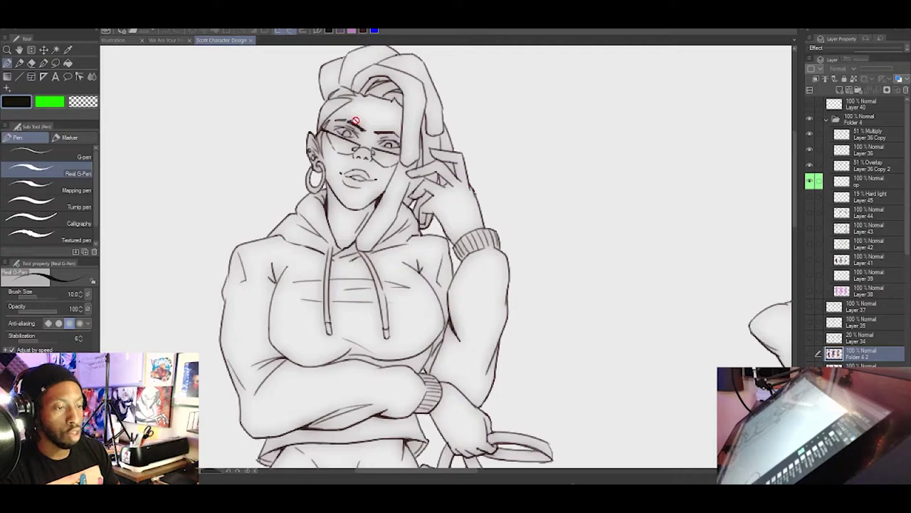
scroll(325, 94, up, 3)
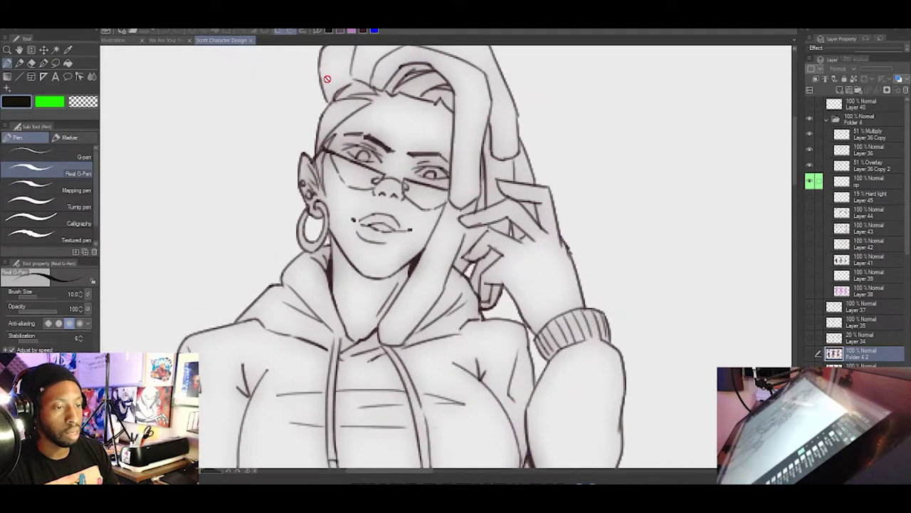
scroll(329, 86, down, 2)
scroll(340, 139, down, 1)
scroll(401, 111, up, 1)
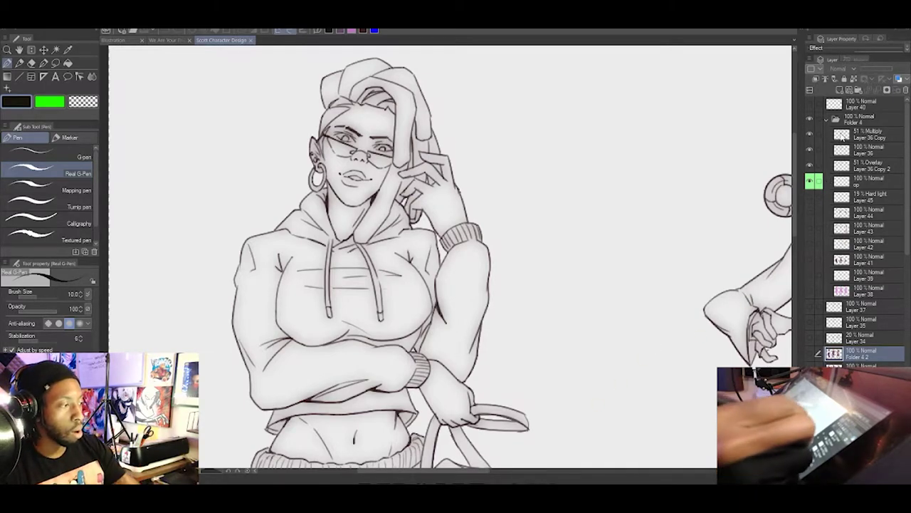
Select the Multiply layer Layer 36 Copy, choose the SOIPEN brush, and return to the blank Illustration canvas
click(842, 135)
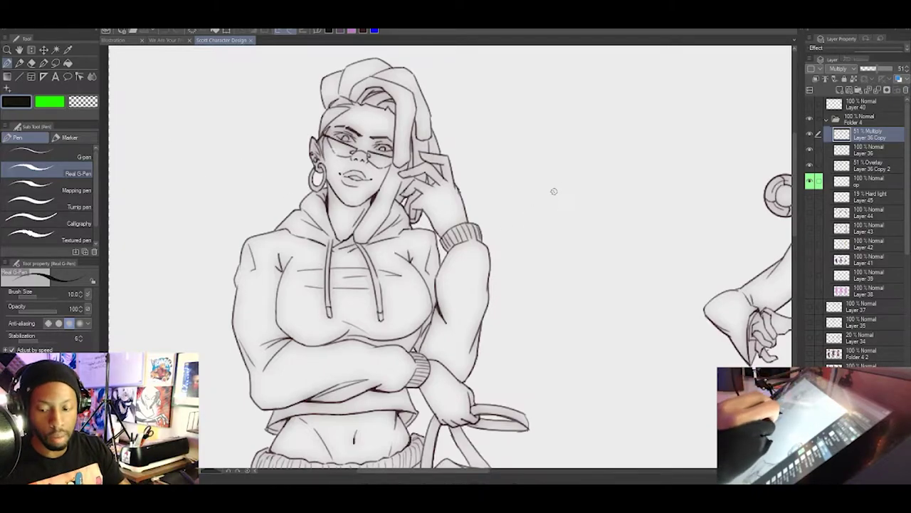
key(j)
key(b)
key(b)
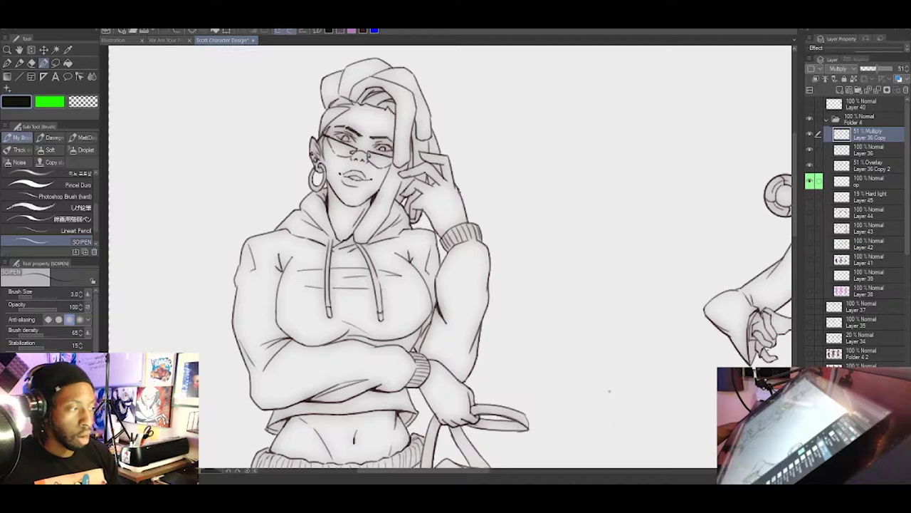
click(110, 40)
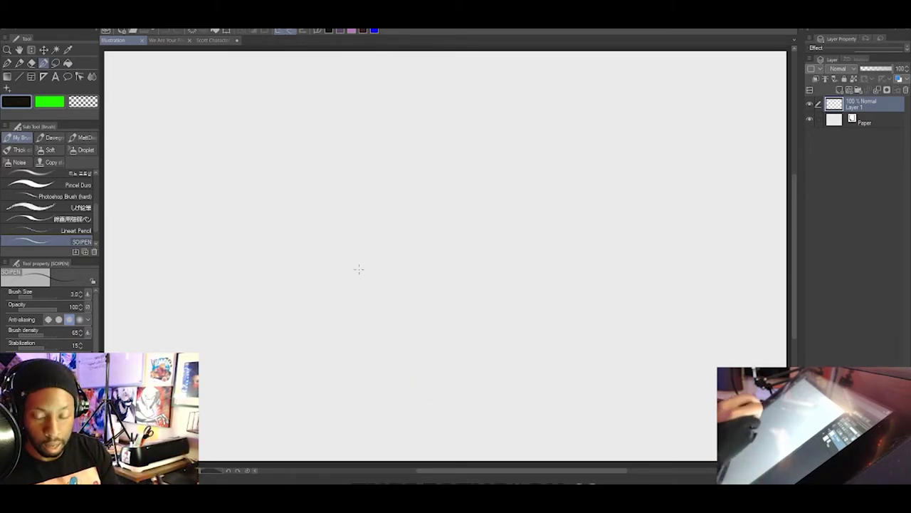
key(m)
key(m)
key(m)
key(m)
key(m)
key(m)
key(u)
key(o)
key(j)
key(b)
key(b)
key(j)
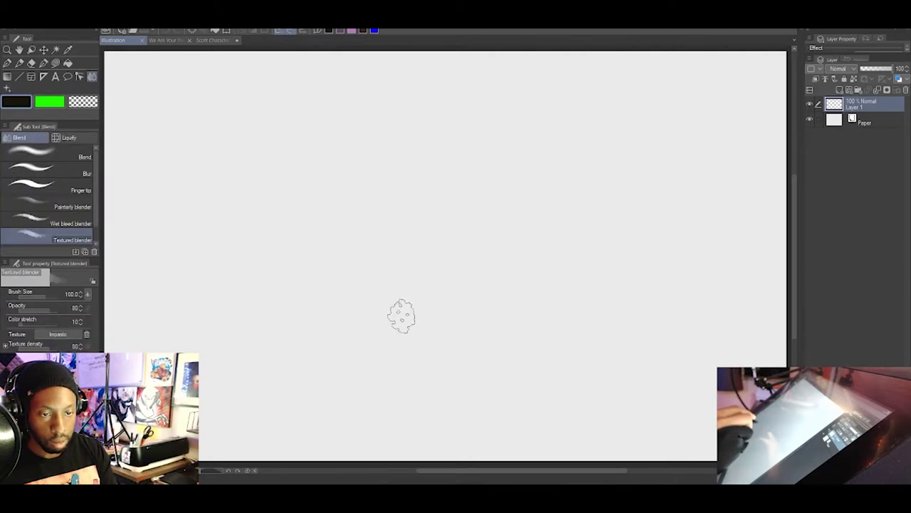
Handwrite the underlined title "Dynamic Lines" in the canvas's upper left corner with the Real G-Pen at size 17
key(p)
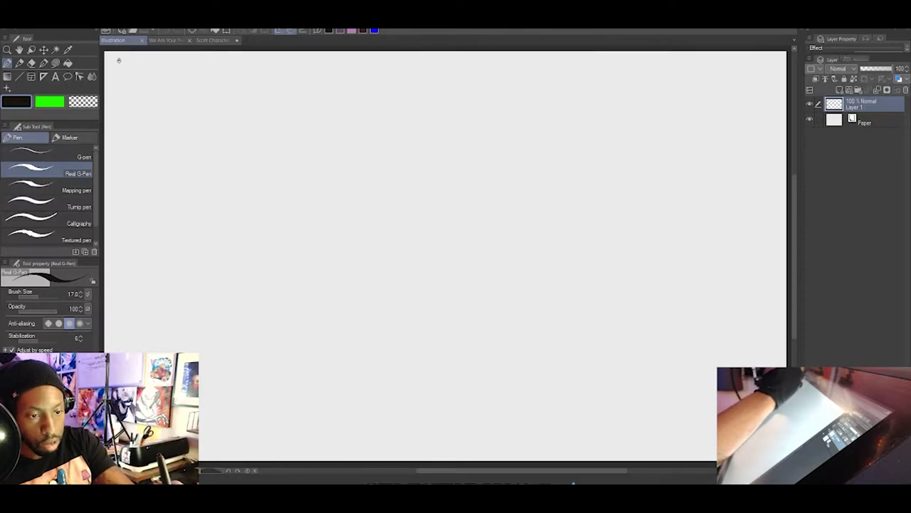
mouse_move(119, 59)
mouse_down()
mouse_move(144, 74)
mouse_move(129, 83)
mouse_up()
key(ctrl+z)
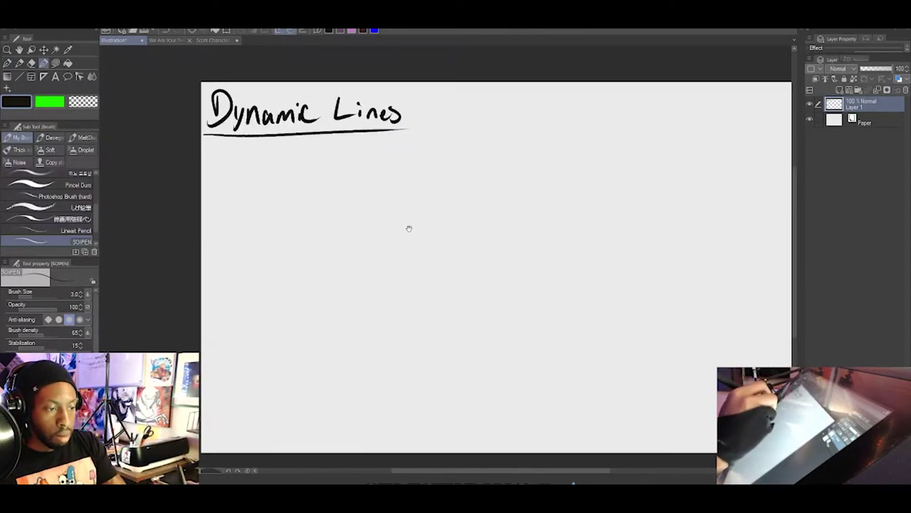
Set the SOIPEN brush size to 7 and handwrite the labels S, M and L in a row under the title
drag(408, 228, 395, 228)
mouse_move(466, 256)
mouse_down()
mouse_move(423, 250)
mouse_move(448, 267)
mouse_move(451, 299)
mouse_move(472, 315)
mouse_move(489, 312)
mouse_move(491, 330)
mouse_up()
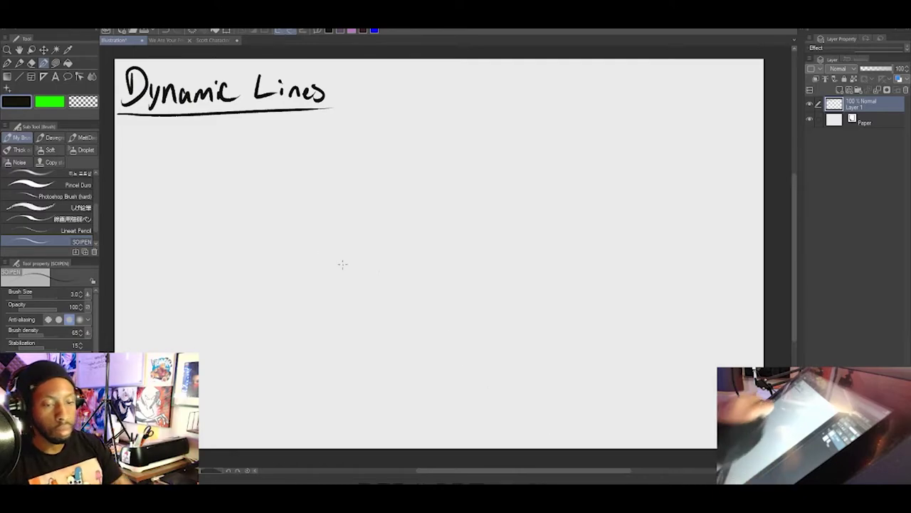
key(])
key(])
key(])
key(])
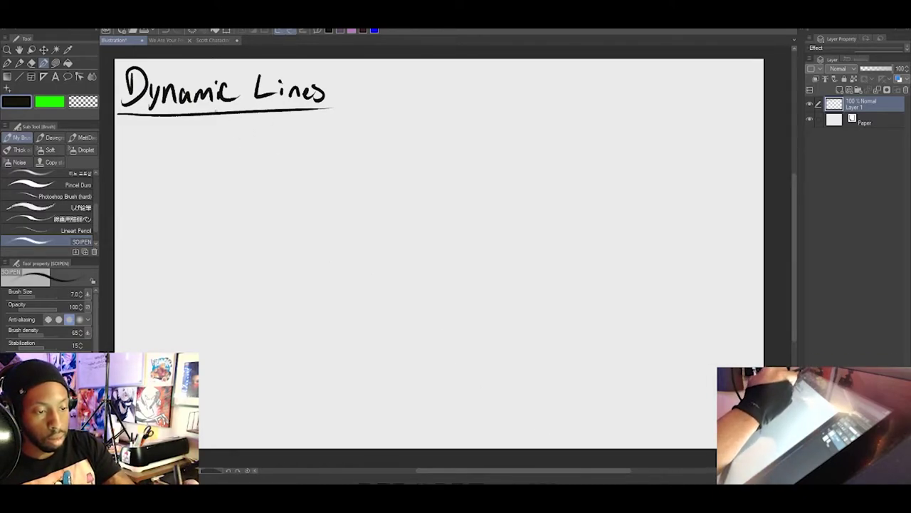
drag(141, 126, 132, 137)
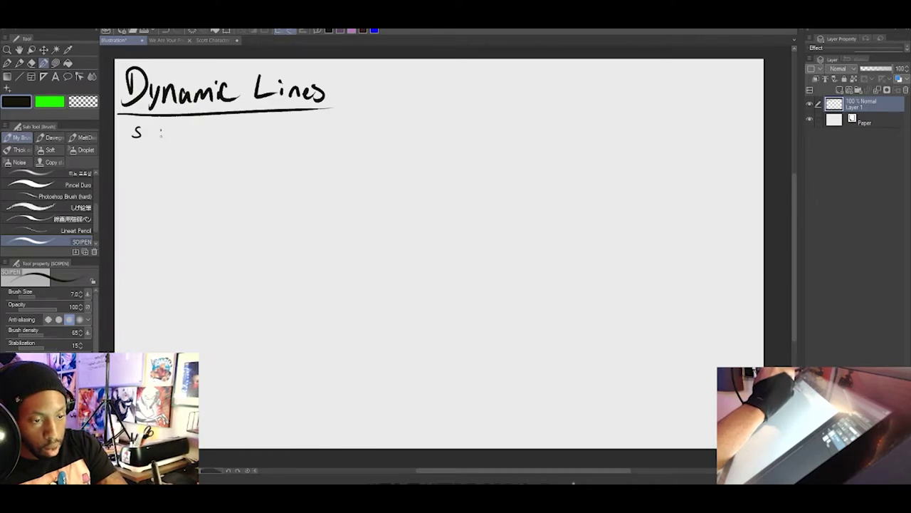
drag(161, 132, 208, 138)
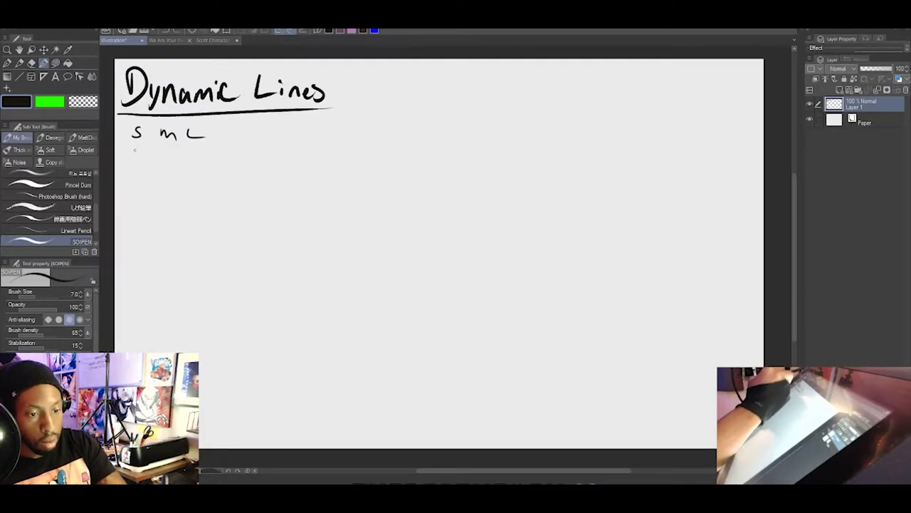
Draw one short vertical stroke under each of S, M and L, going from thin to medium to thick
mouse_move(135, 148)
mouse_down()
mouse_move(136, 171)
mouse_move(164, 159)
mouse_move(197, 164)
mouse_up()
key(ctrl+z)
key(ctrl+z)
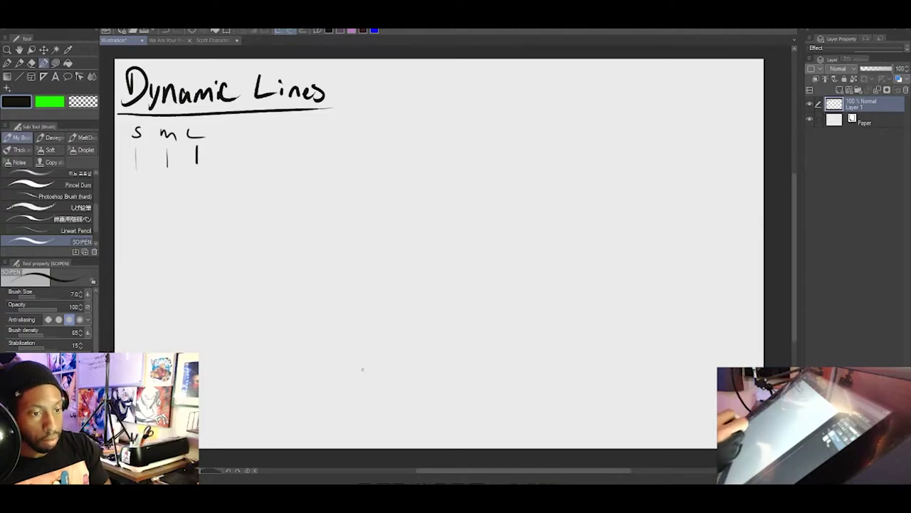
Add a small arrow pointing at the three strokes, box the S, M, L chart, and draw an arrow leading right from it
mouse_move(211, 148)
mouse_down()
mouse_move(232, 137)
mouse_move(228, 147)
mouse_up()
key(ctrl+z)
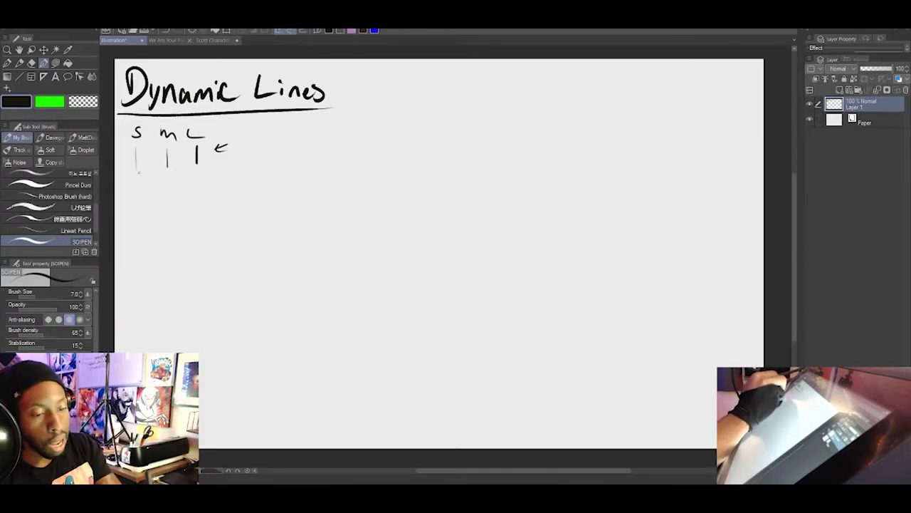
mouse_move(117, 183)
mouse_down()
mouse_move(231, 183)
mouse_move(226, 120)
mouse_move(119, 122)
mouse_up()
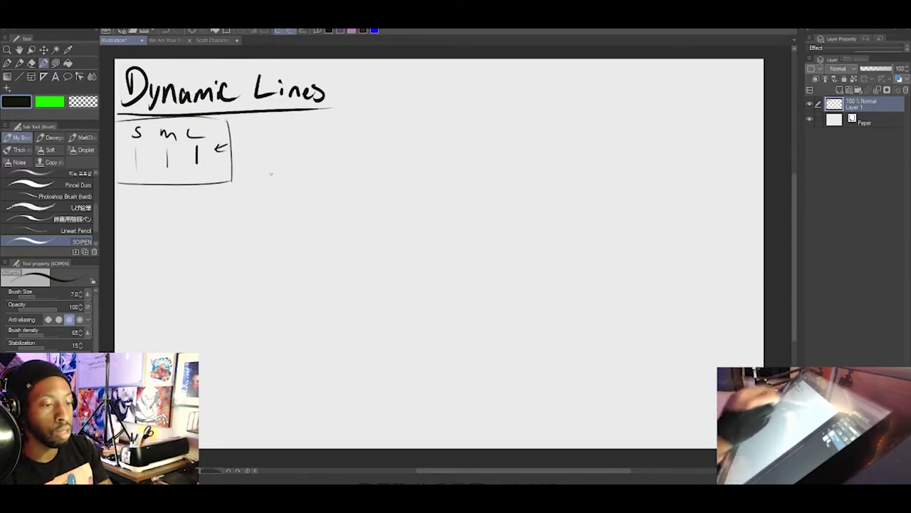
mouse_move(236, 154)
mouse_down()
mouse_move(264, 153)
mouse_move(257, 160)
mouse_up()
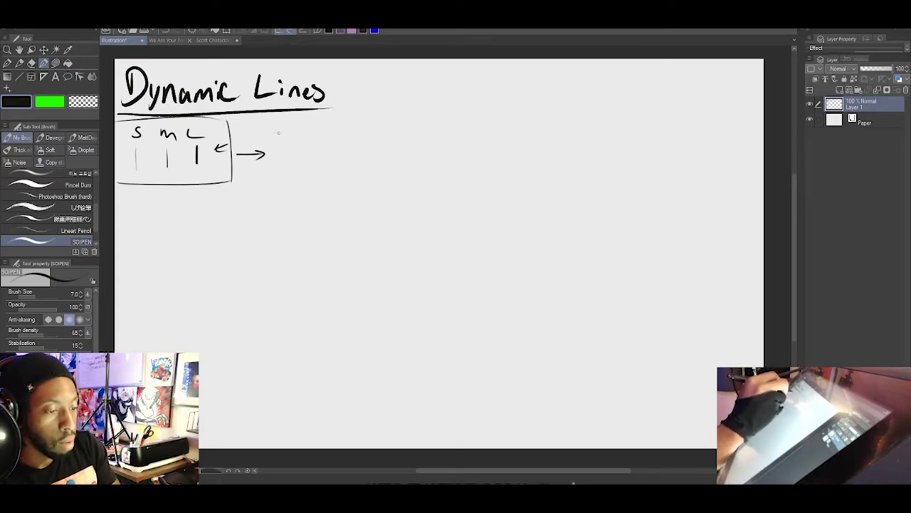
Handwrite the list "Anatomy", "Figure sketching" and "Objects" beside the arrow leading from the boxed chart
mouse_move(274, 138)
mouse_down()
mouse_move(278, 127)
mouse_move(283, 138)
mouse_up()
drag(272, 135, 293, 133)
drag(292, 138, 311, 140)
drag(304, 133, 339, 135)
drag(278, 147, 288, 144)
mouse_move(278, 149)
mouse_down()
mouse_move(275, 160)
mouse_move(287, 153)
mouse_up()
mouse_move(285, 151)
mouse_down()
mouse_move(344, 142)
mouse_move(376, 147)
mouse_up()
drag(282, 168, 285, 171)
mouse_move(288, 164)
mouse_down()
mouse_move(292, 176)
mouse_move(314, 174)
mouse_up()
drag(315, 168, 326, 172)
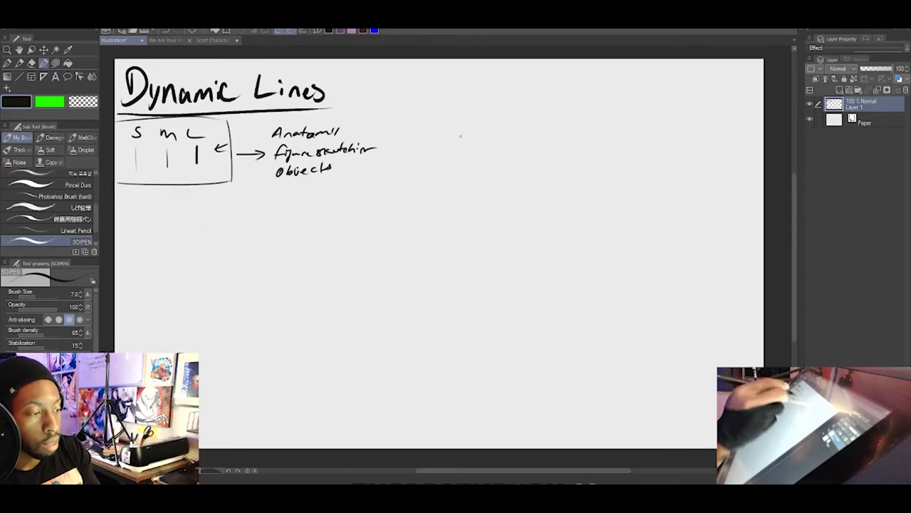
Handwrite and underline the heading "Straight line Practice" to the right of the Dynamic Lines title
drag(397, 69, 390, 80)
drag(404, 69, 405, 81)
mouse_move(400, 74)
mouse_down()
mouse_move(520, 65)
mouse_move(545, 68)
mouse_up()
drag(385, 83, 554, 81)
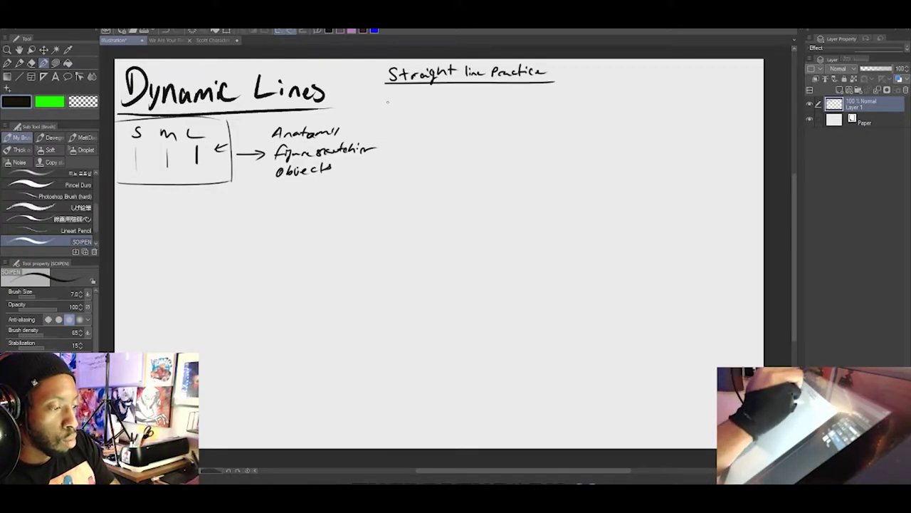
Draw two small upright rectangles side by side beneath the Straight line Practice heading
drag(386, 91, 385, 122)
mouse_move(388, 91)
mouse_down()
mouse_move(409, 122)
mouse_move(385, 124)
mouse_up()
mouse_move(419, 93)
mouse_down()
mouse_move(419, 122)
mouse_move(436, 91)
mouse_move(436, 121)
mouse_up()
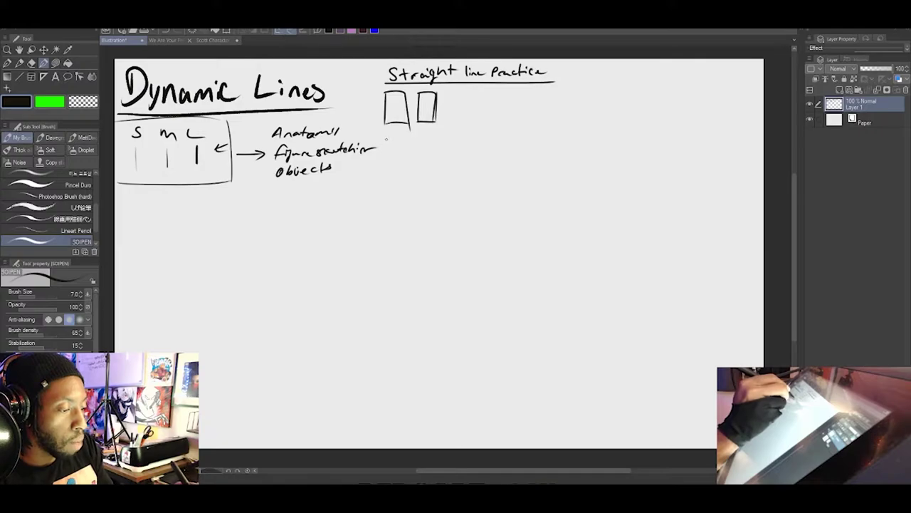
Draw a stack of short horizontal practice lines below the rectangles and number it 1
mouse_move(383, 139)
mouse_down()
mouse_move(420, 139)
mouse_move(400, 144)
mouse_move(427, 144)
mouse_move(407, 149)
mouse_move(430, 157)
mouse_up()
drag(376, 165, 431, 172)
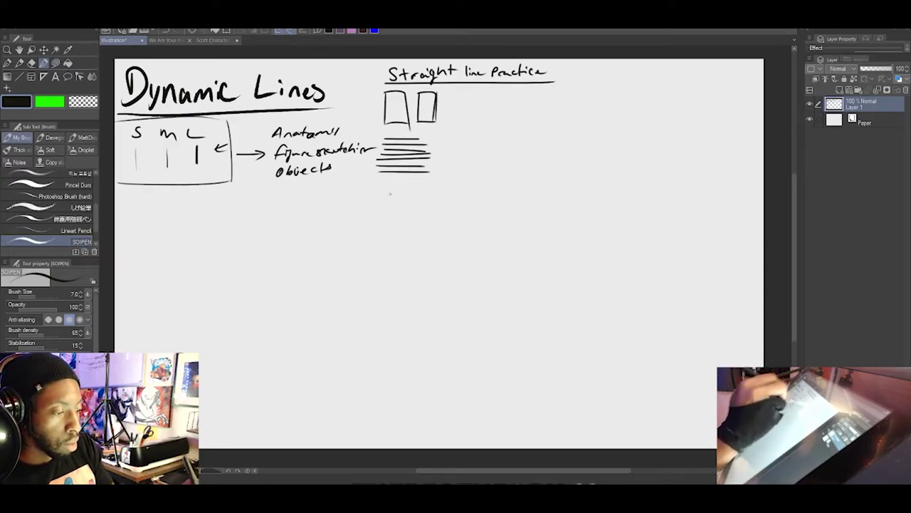
drag(371, 133, 371, 141)
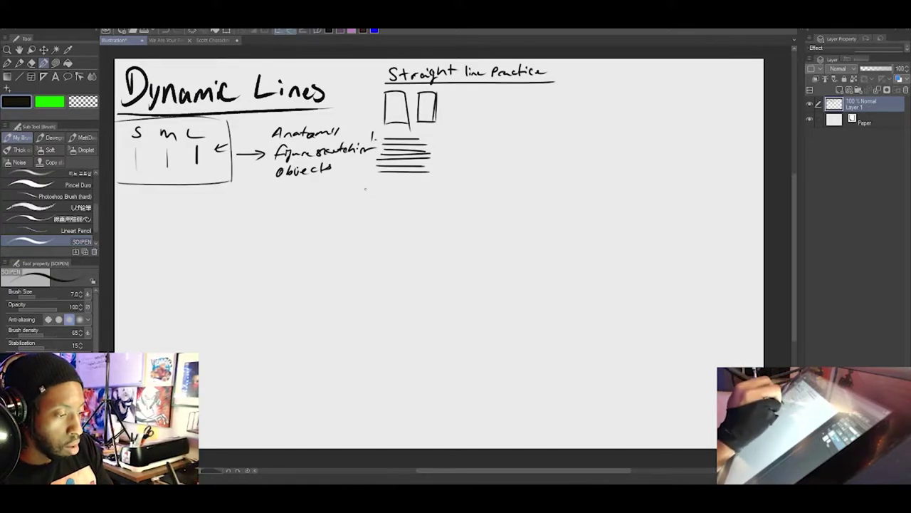
Number exercise 2, retrace one horizontal line several times, and circle its splayed end with the note "Avoid"
drag(364, 189, 439, 192)
drag(374, 194, 448, 191)
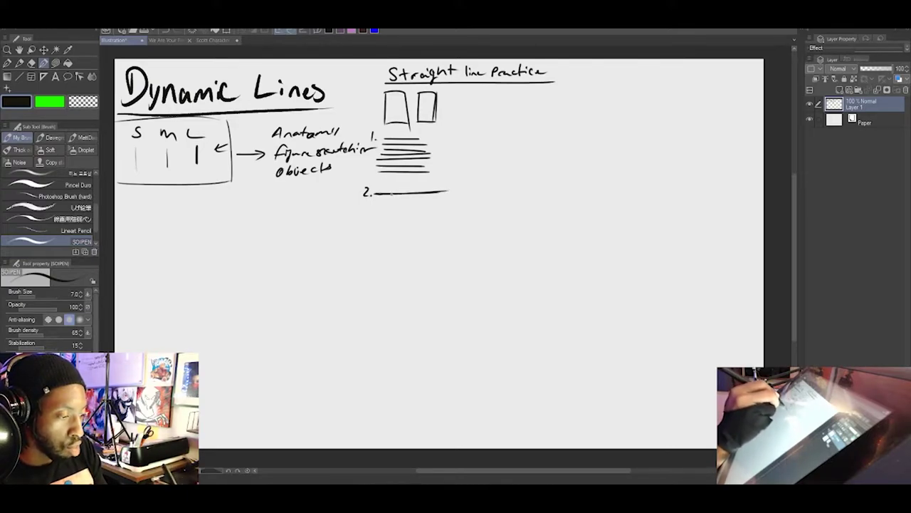
drag(377, 194, 448, 193)
mouse_move(376, 193)
mouse_down()
mouse_move(444, 186)
mouse_move(465, 208)
mouse_move(488, 204)
mouse_up()
Draw a second horizontal line under the first one in exercise 2 and retrace it repeatedly
drag(374, 216, 456, 210)
key(ctrl+z)
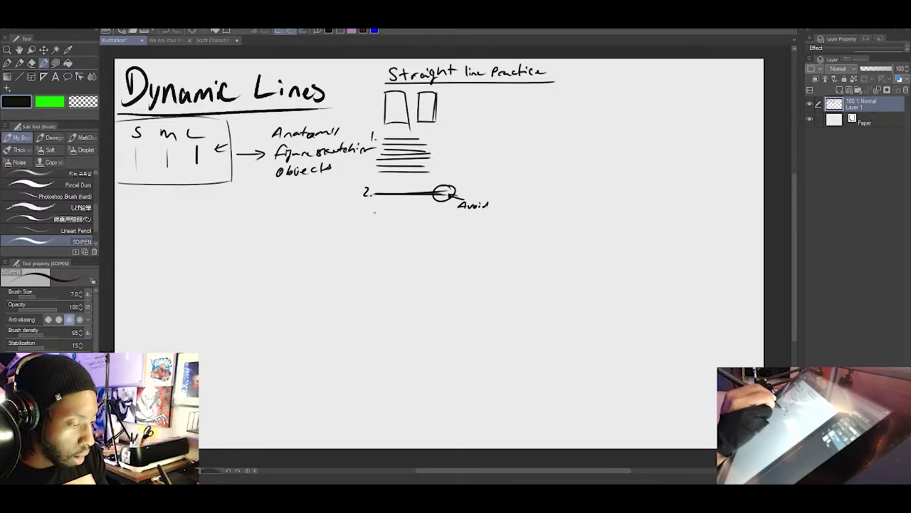
drag(375, 211, 440, 209)
mouse_move(374, 212)
mouse_down()
mouse_move(443, 211)
mouse_move(373, 212)
mouse_move(443, 211)
mouse_up()
drag(373, 211, 445, 211)
drag(387, 211, 447, 210)
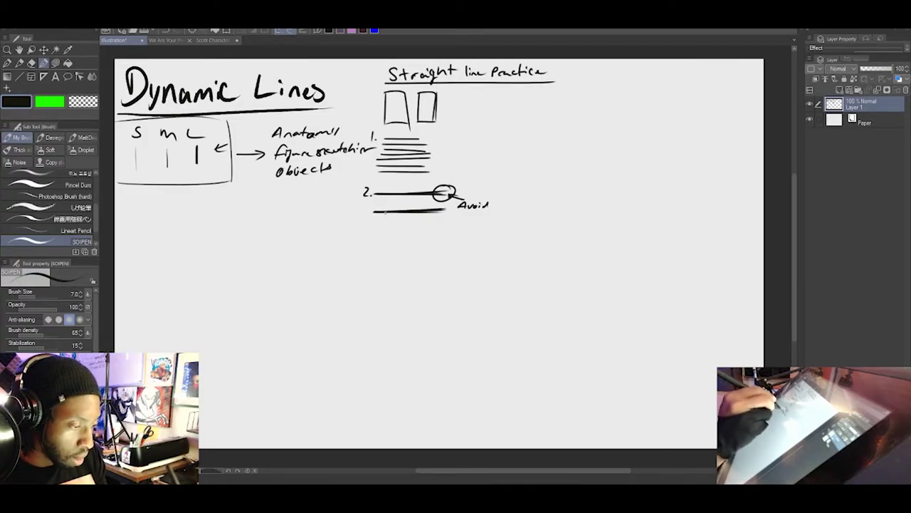
drag(387, 212, 457, 208)
drag(377, 212, 458, 208)
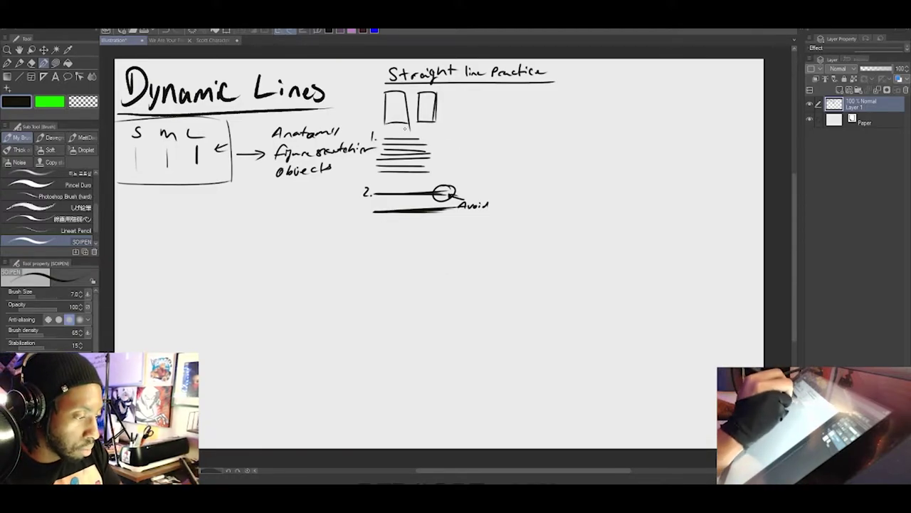
Label exercise 1's short lines S and add a stack of longer horizontal lines labelled M beside them
mouse_move(405, 128)
mouse_down()
mouse_move(399, 134)
mouse_move(456, 127)
mouse_up()
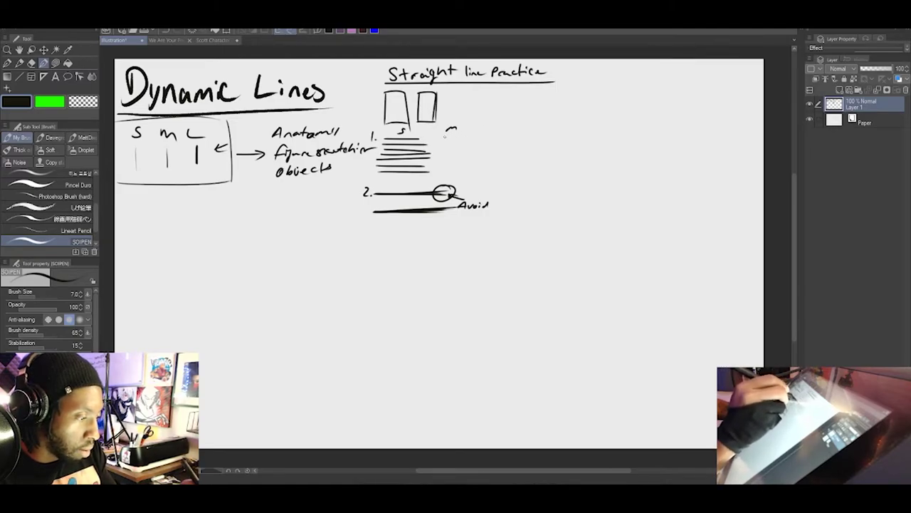
drag(436, 137, 520, 136)
drag(436, 140, 522, 144)
mouse_move(434, 148)
mouse_down()
mouse_move(524, 148)
mouse_move(541, 161)
mouse_up()
drag(437, 166, 544, 170)
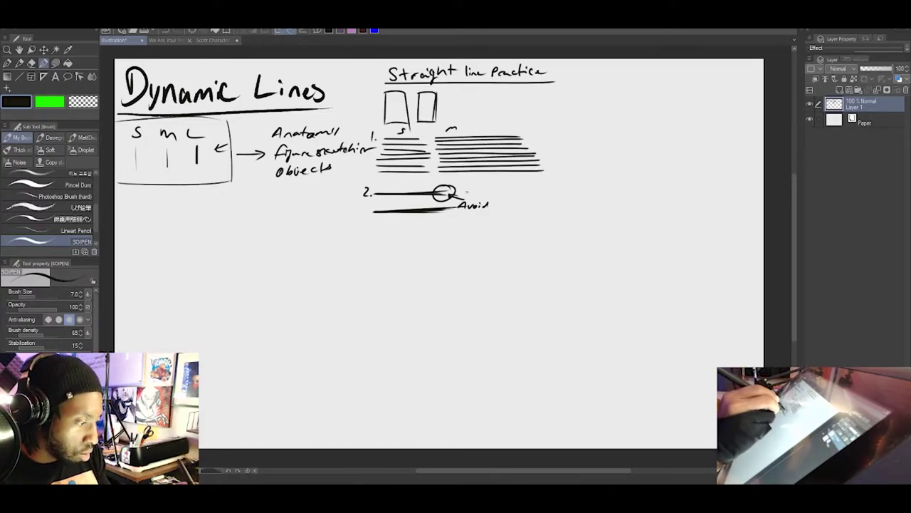
Draw a medium-length horizontal line in exercise 2, beside the circled short line, and retrace it several times
drag(462, 191, 558, 191)
drag(462, 192, 552, 191)
drag(492, 192, 554, 188)
mouse_move(463, 193)
mouse_down()
mouse_move(564, 191)
mouse_move(493, 192)
mouse_up()
drag(556, 190, 566, 192)
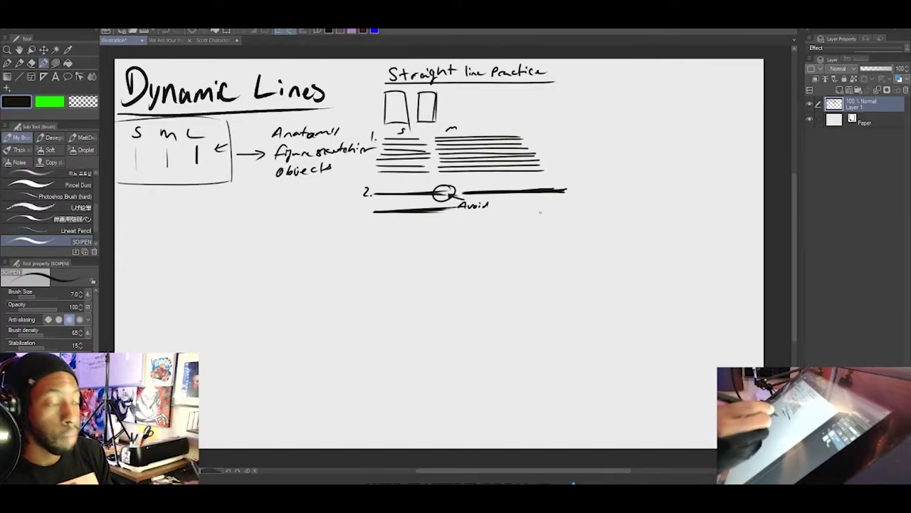
Add an L label in exercise 1 and draw a stack of long horizontal lines under it, reaching the canvas edge
drag(532, 124, 539, 127)
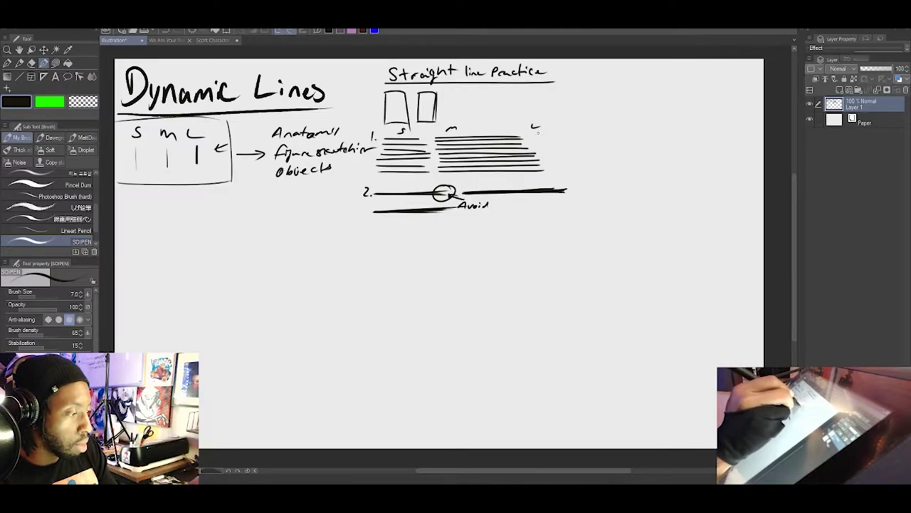
drag(531, 135, 665, 132)
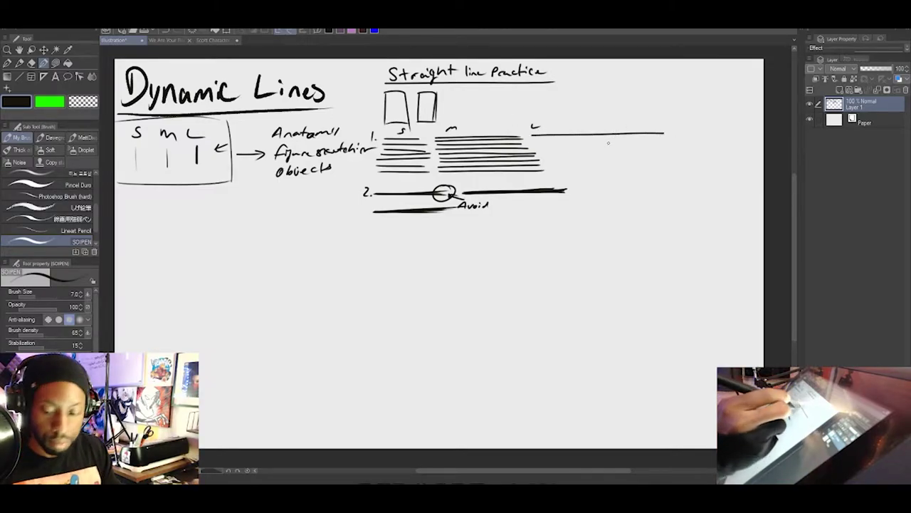
key(ctrl+z)
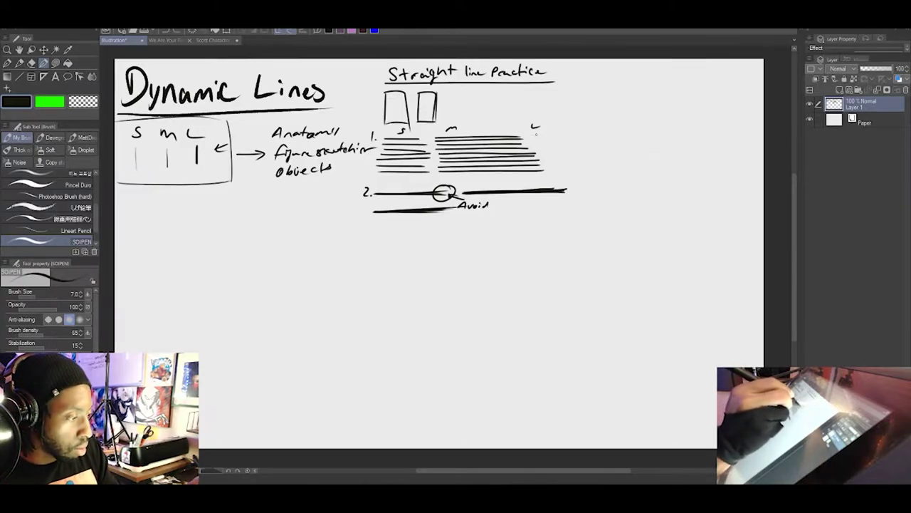
drag(535, 135, 767, 130)
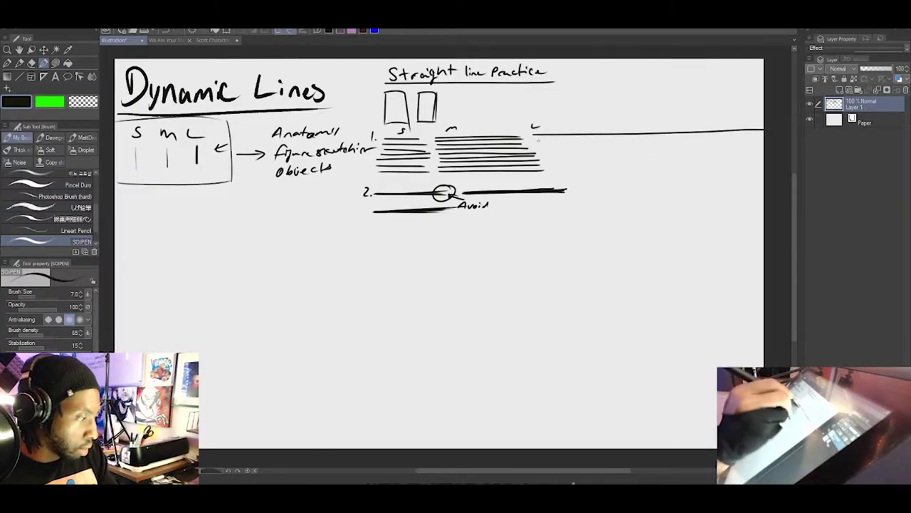
drag(534, 139, 765, 136)
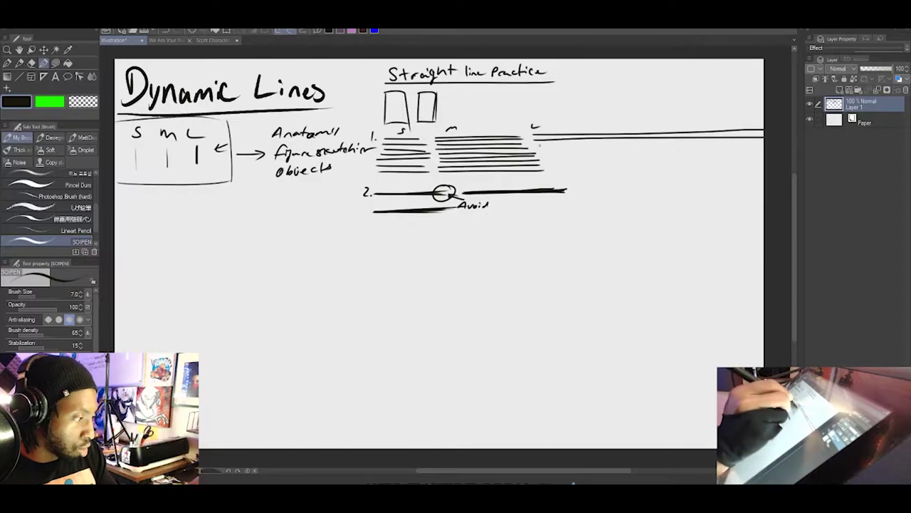
drag(539, 144, 764, 142)
drag(537, 150, 765, 148)
drag(543, 154, 765, 159)
drag(549, 162, 764, 161)
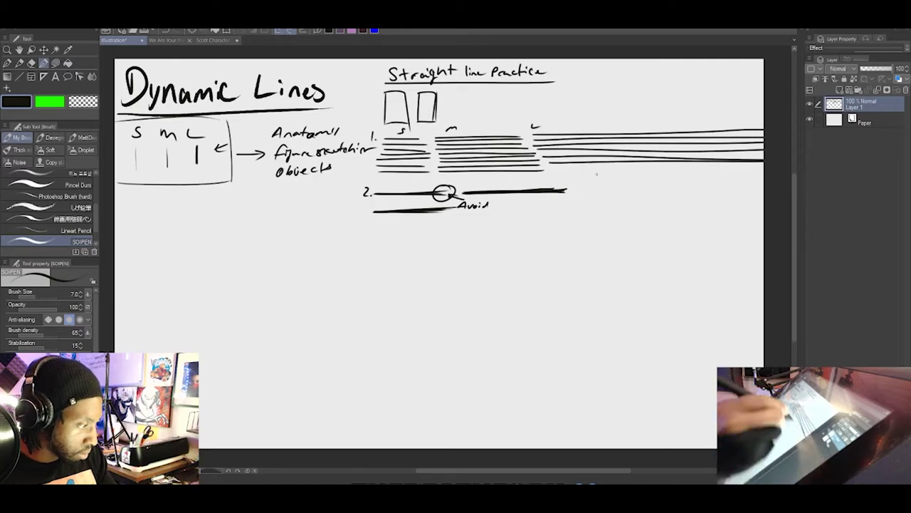
drag(552, 169, 788, 163)
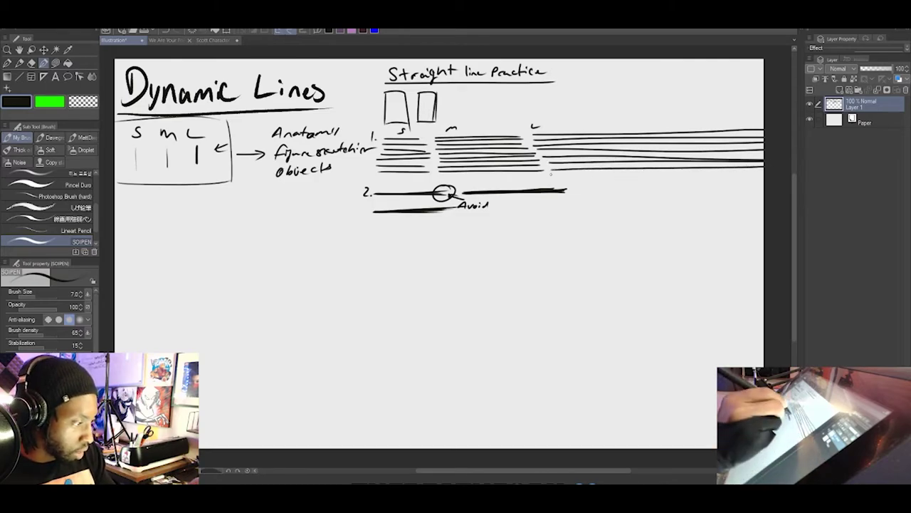
drag(555, 173, 824, 169)
drag(554, 179, 783, 175)
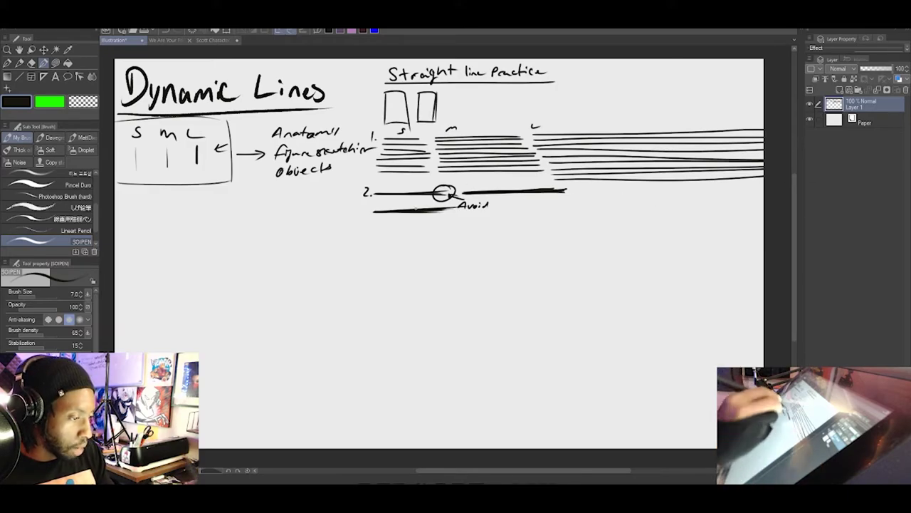
Write "Ex" in front of the numbers 1 and 2 to label both exercises
drag(361, 126, 365, 130)
drag(365, 129, 371, 134)
drag(370, 128, 365, 134)
mouse_move(351, 184)
mouse_down()
mouse_move(350, 193)
mouse_move(357, 183)
mouse_up()
drag(350, 188, 354, 187)
drag(350, 194, 361, 192)
Draw a long horizontal line in Ex 2 beside the medium one and retrace it several times
drag(568, 193, 810, 189)
drag(598, 199, 783, 198)
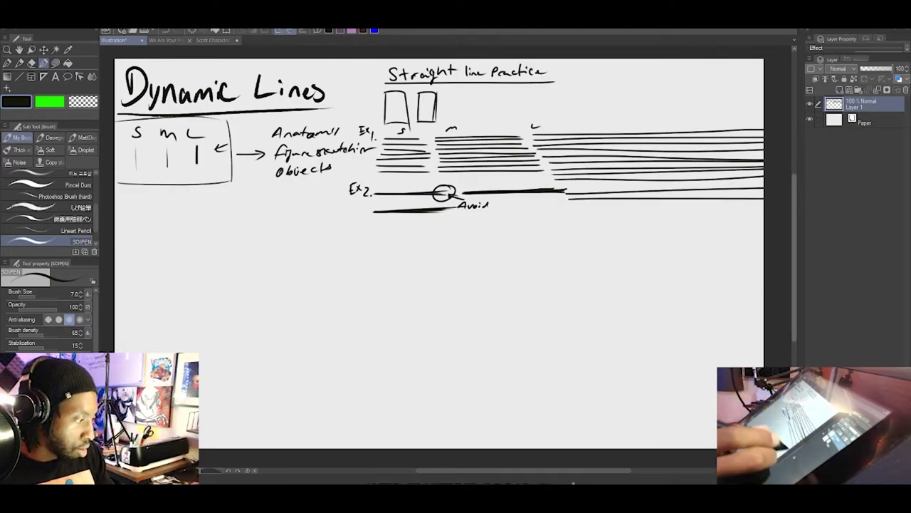
key(ctrl+z)
drag(566, 194, 811, 188)
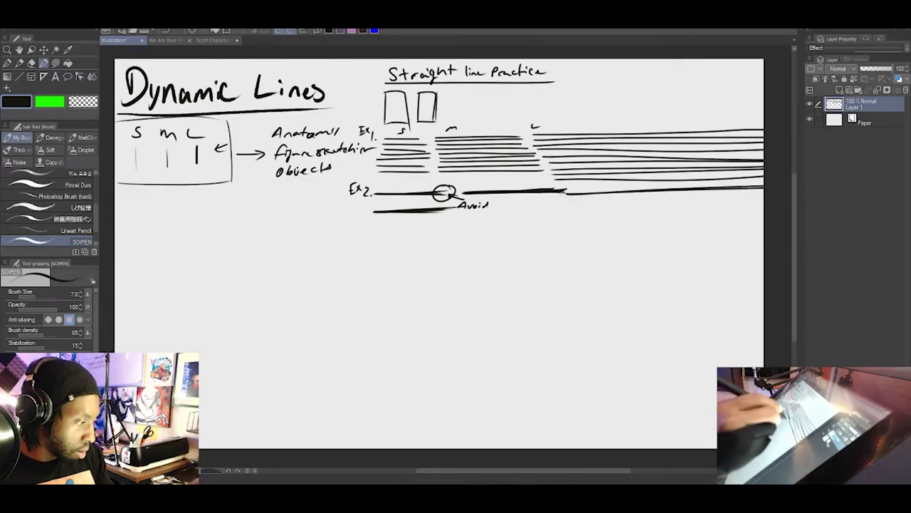
drag(570, 192, 763, 187)
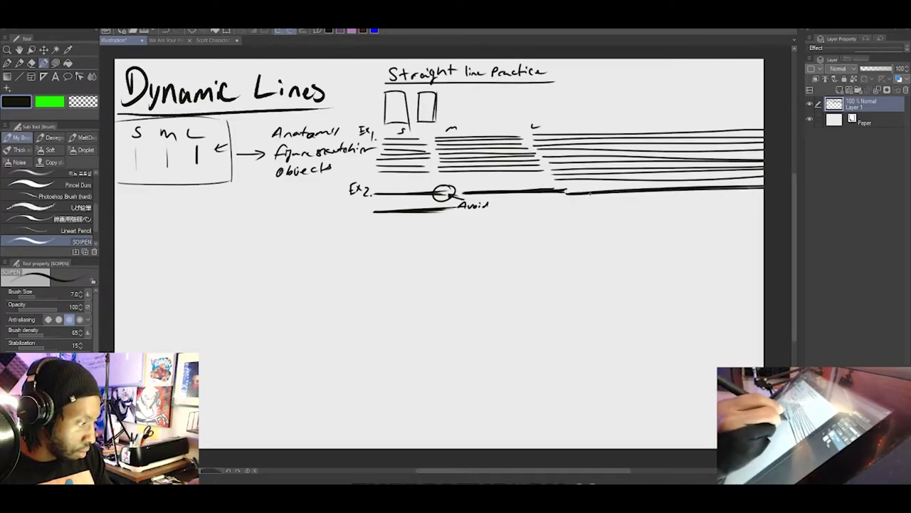
drag(582, 193, 815, 188)
drag(620, 190, 784, 186)
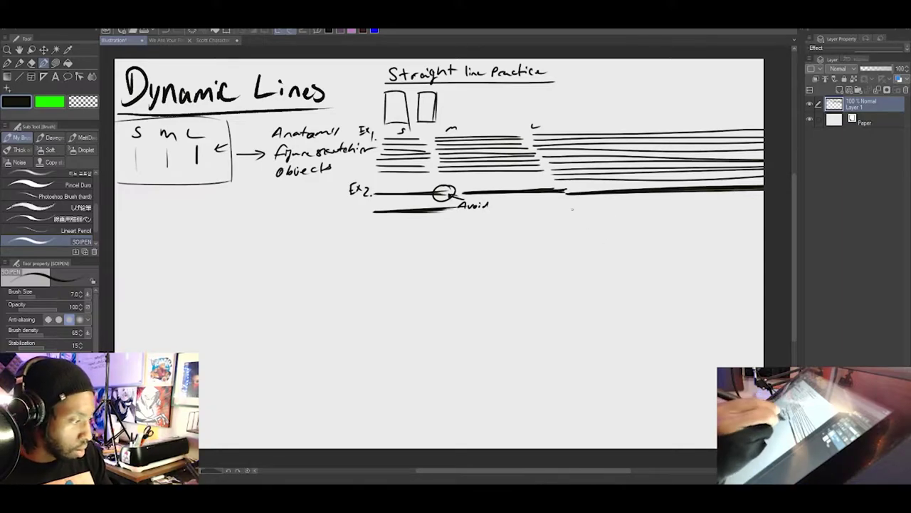
Draw a second long horizontal line under the first one in Ex 2 and retrace it repeatedly
drag(569, 207, 768, 197)
key(ctrl+z)
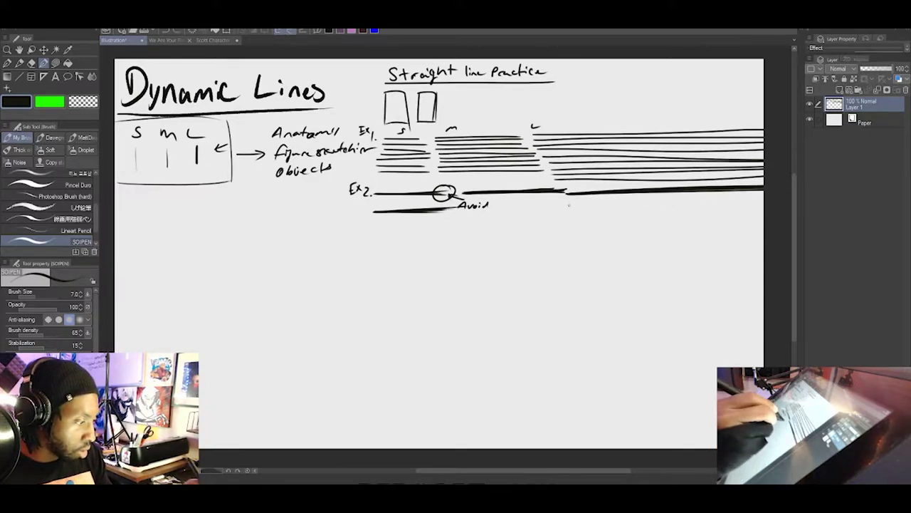
drag(569, 205, 796, 204)
drag(568, 206, 763, 203)
drag(573, 205, 782, 198)
drag(574, 206, 774, 204)
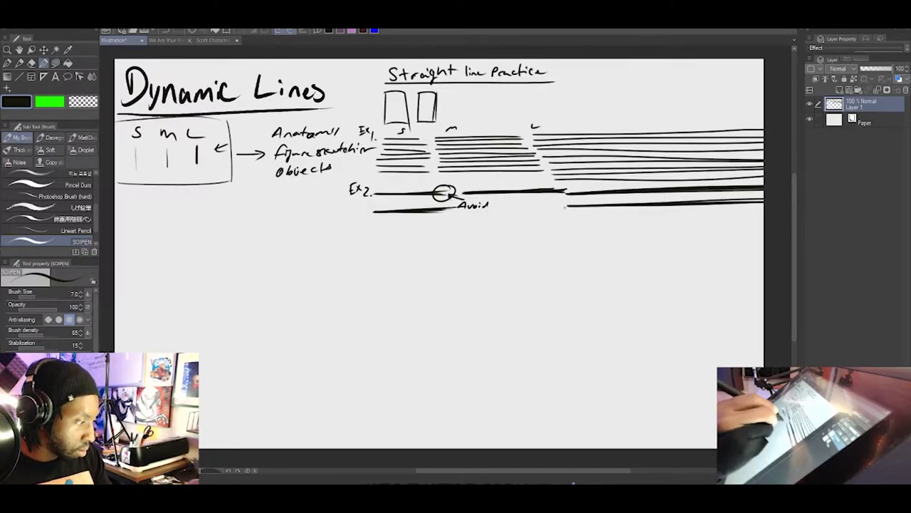
drag(621, 205, 763, 203)
Draw a third long horizontal line below the other two in Ex 2 and thicken it with repeated retracing
drag(572, 215, 765, 210)
drag(568, 216, 795, 210)
key(ctrl+z)
key(ctrl+z)
drag(567, 218, 765, 216)
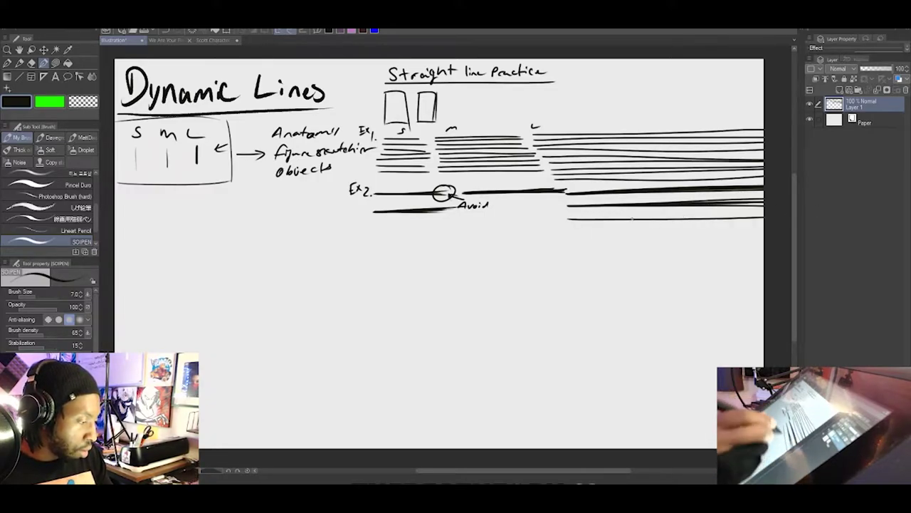
drag(569, 220, 764, 216)
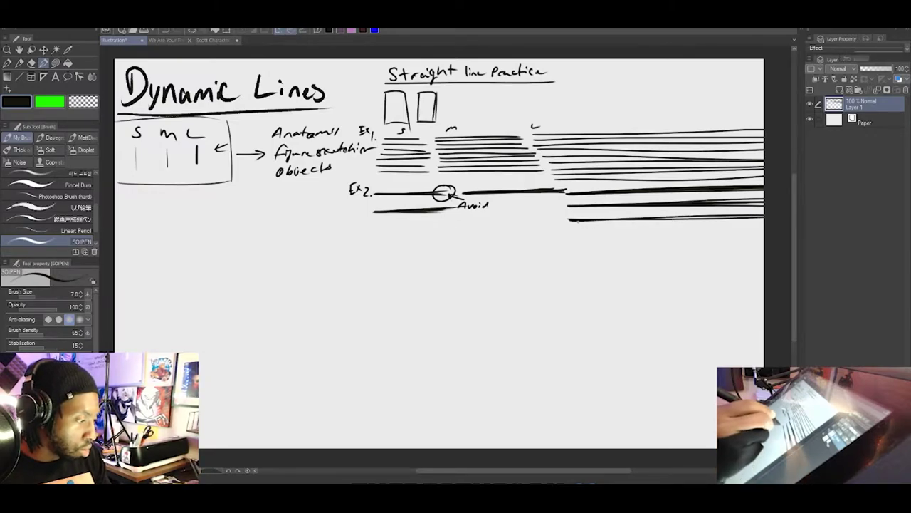
drag(570, 219, 762, 217)
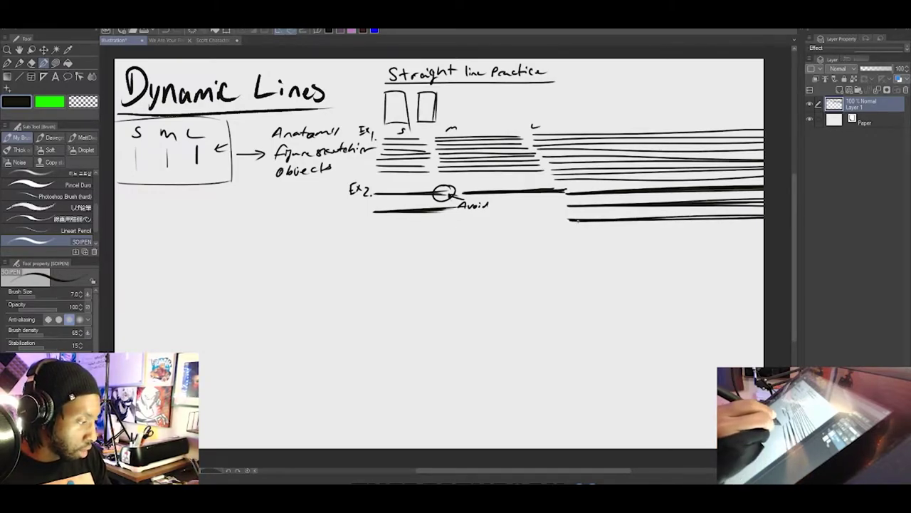
drag(577, 219, 764, 216)
drag(582, 221, 763, 217)
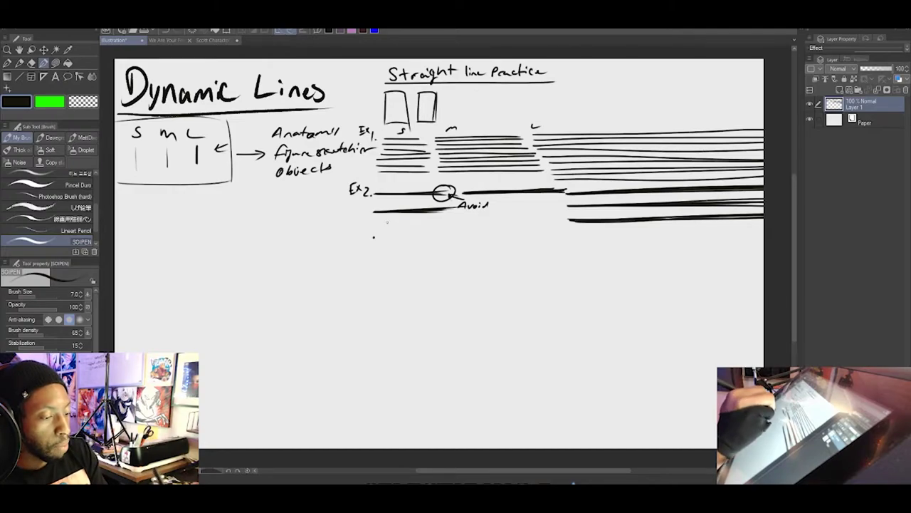
Place two rows of paired dots below Ex 2, marking the endpoints for short, medium and long lines
click(450, 239)
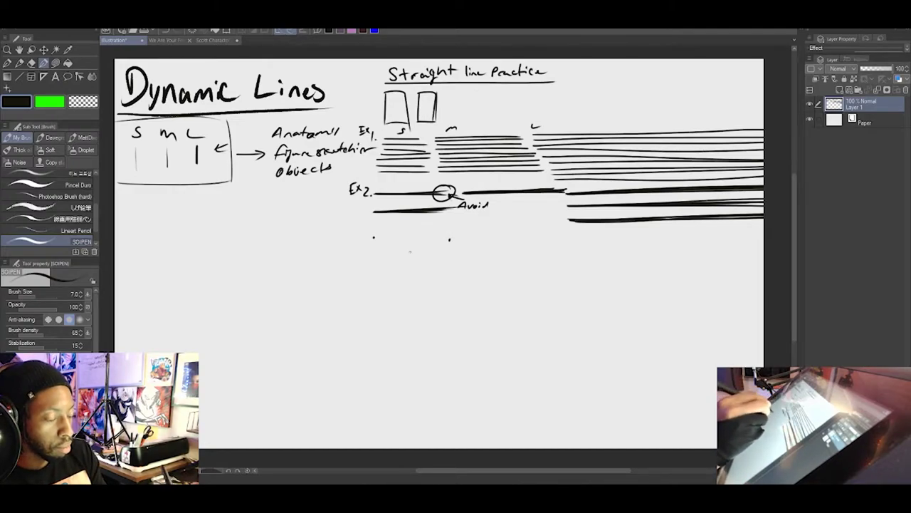
key(ctrl+z)
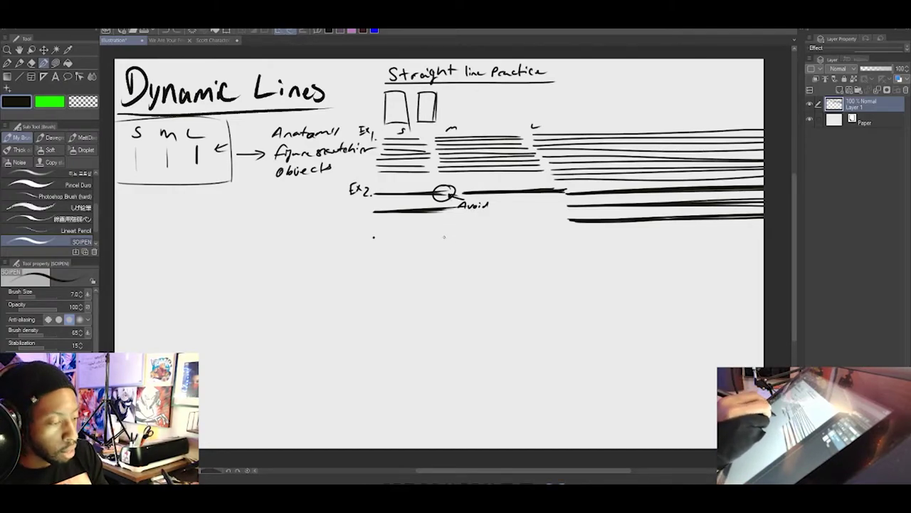
click(444, 236)
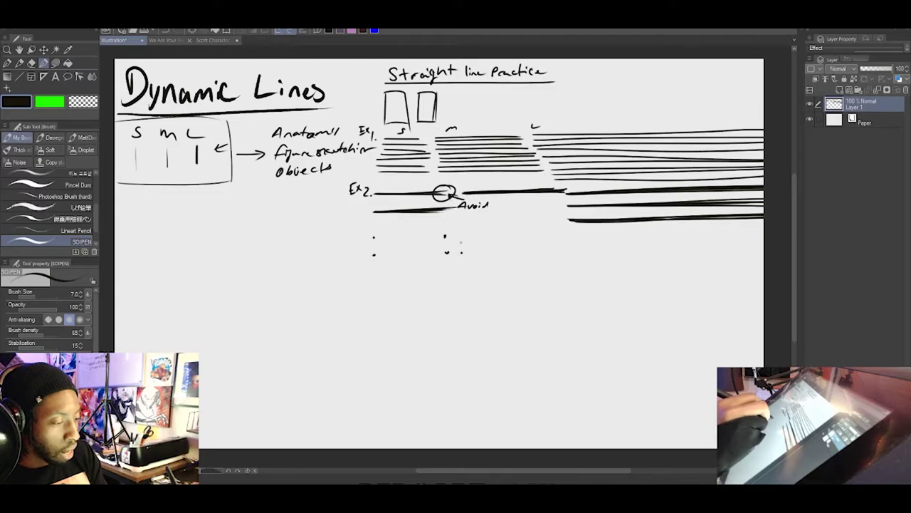
click(461, 235)
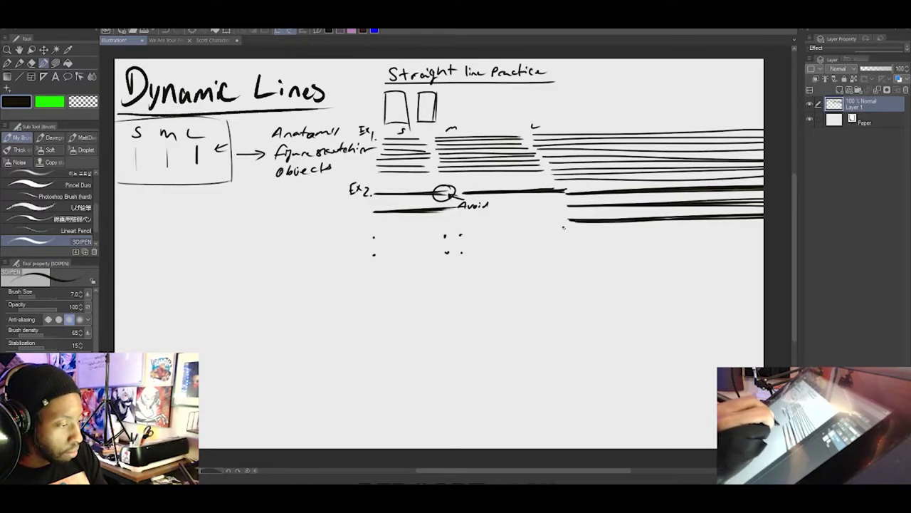
click(564, 227)
click(562, 251)
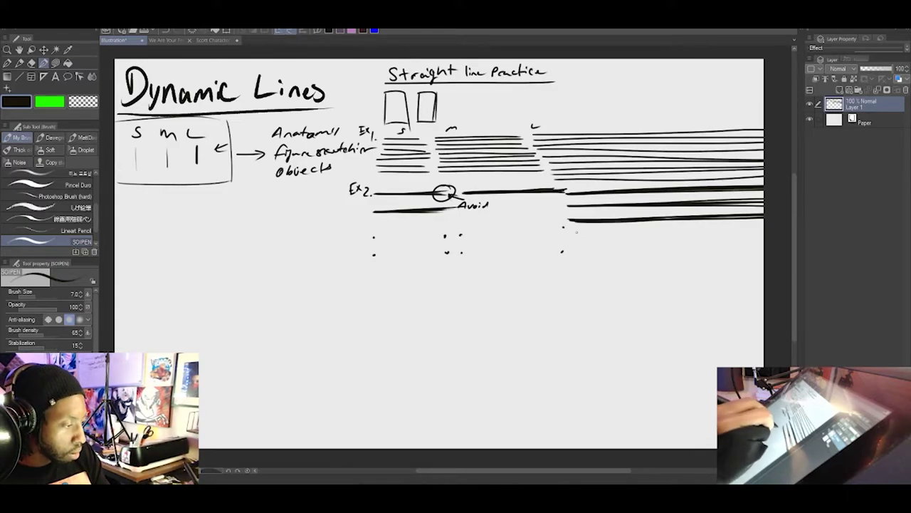
click(577, 230)
click(579, 254)
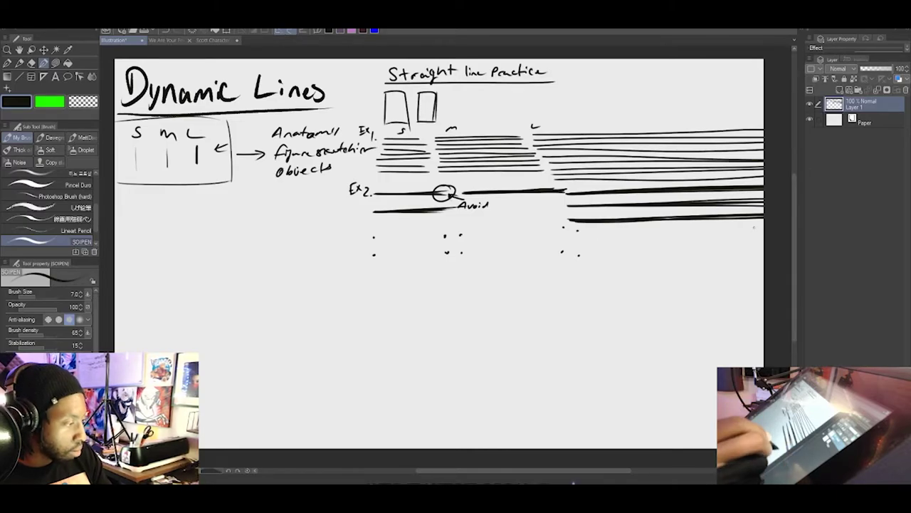
click(755, 222)
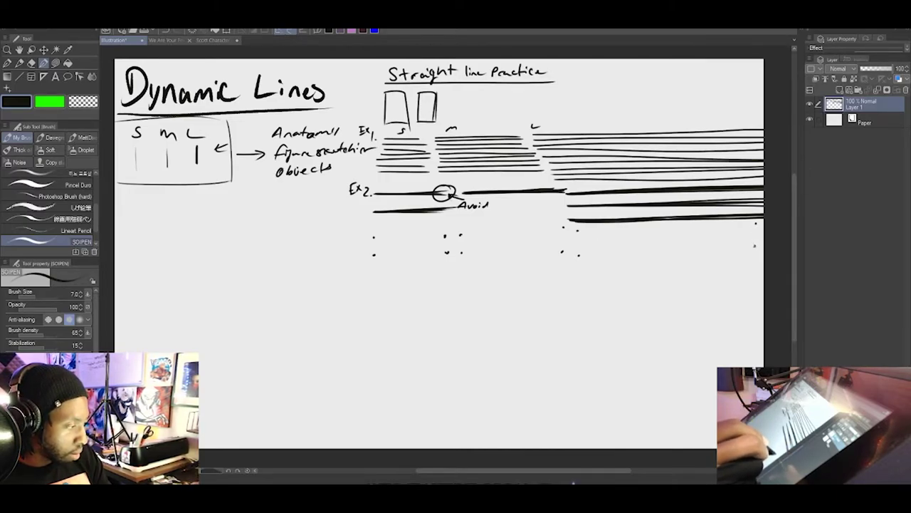
click(755, 246)
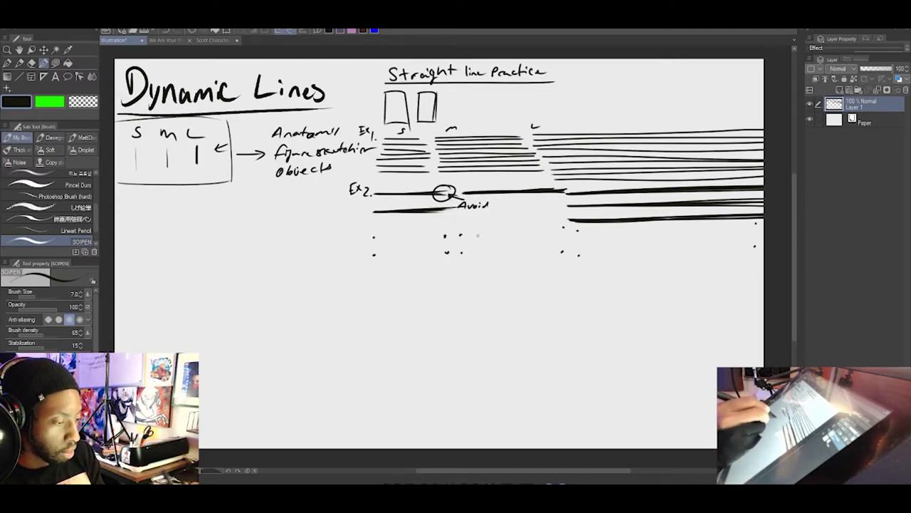
Connect each pair of dots with a single horizontal line and write "Straight" above the first short line
drag(373, 237, 450, 235)
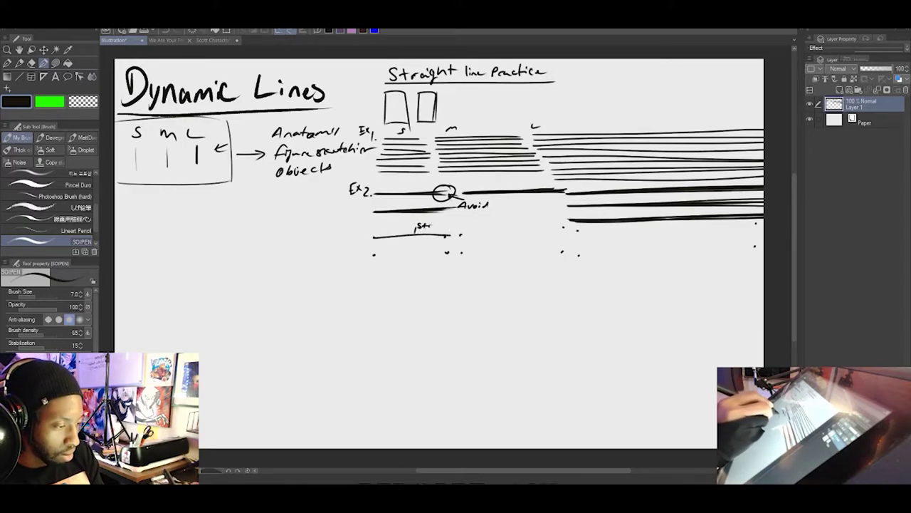
drag(448, 228, 458, 222)
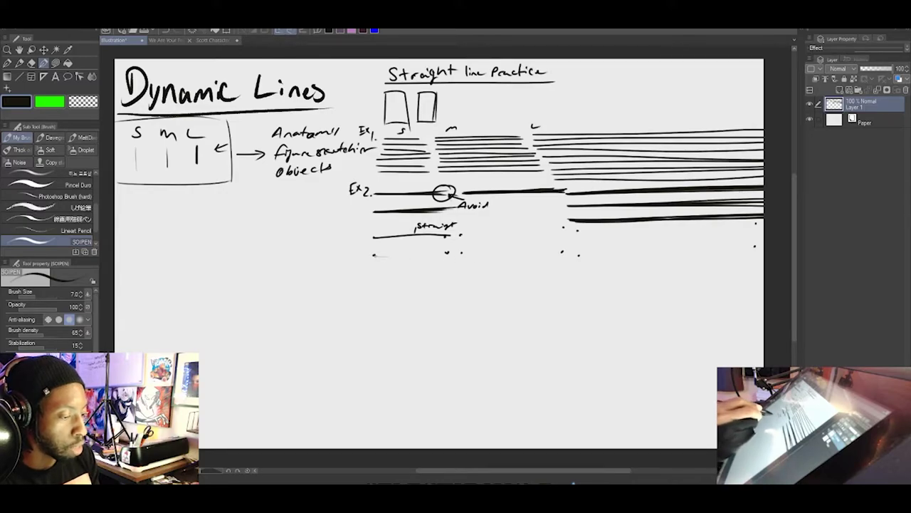
drag(373, 255, 455, 253)
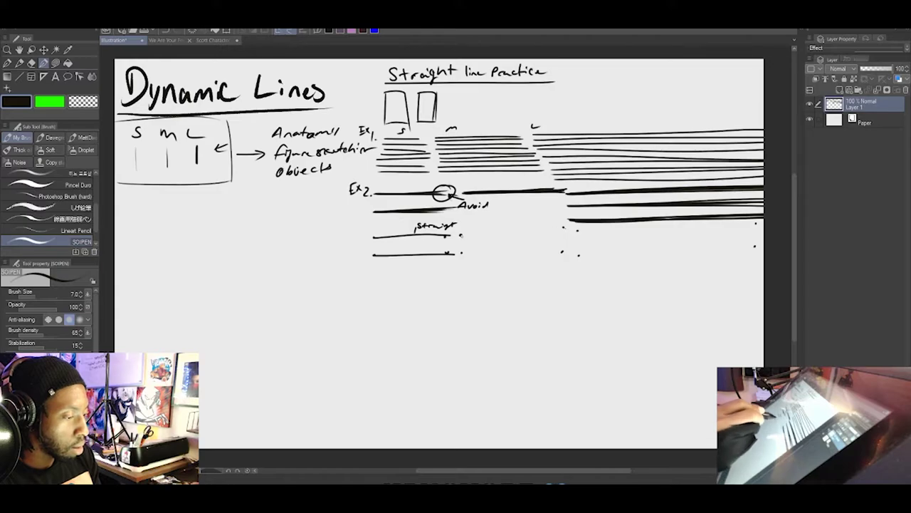
drag(463, 233, 571, 227)
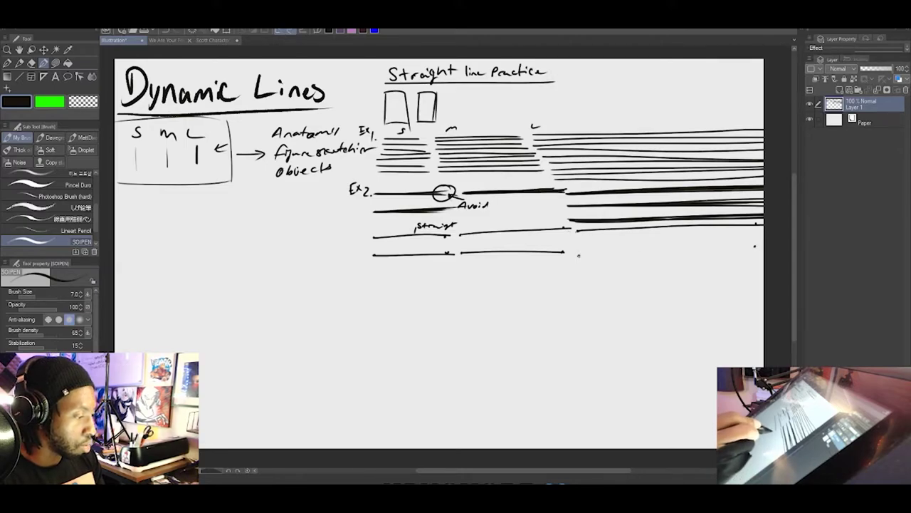
drag(578, 255, 763, 242)
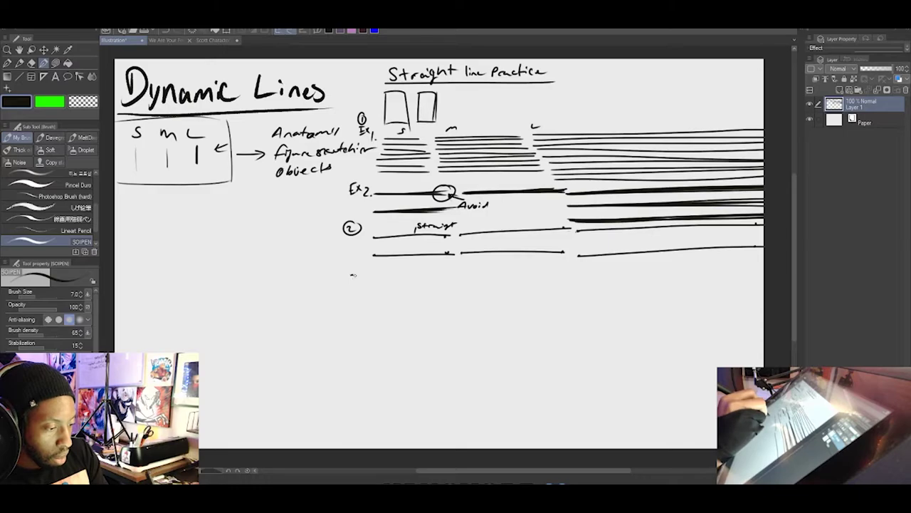
Add a circled 3 below exercise 2 and draw a star of four lines crossing at one circled point beside it
mouse_move(350, 274)
mouse_down()
mouse_move(350, 282)
mouse_move(357, 270)
mouse_up()
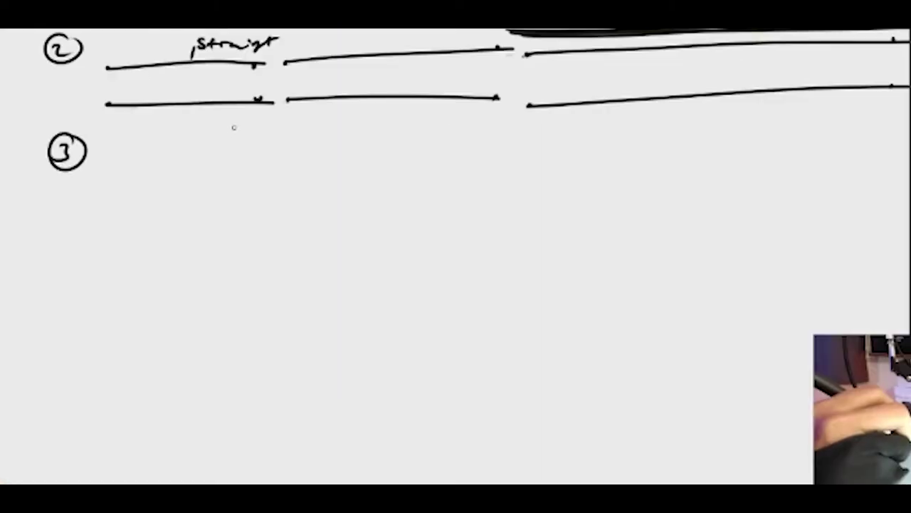
drag(437, 264, 362, 320)
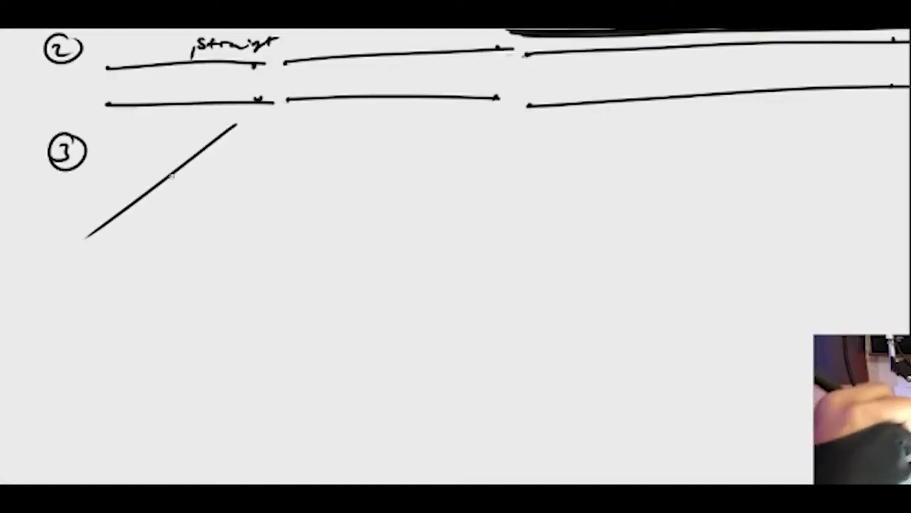
drag(133, 126, 214, 231)
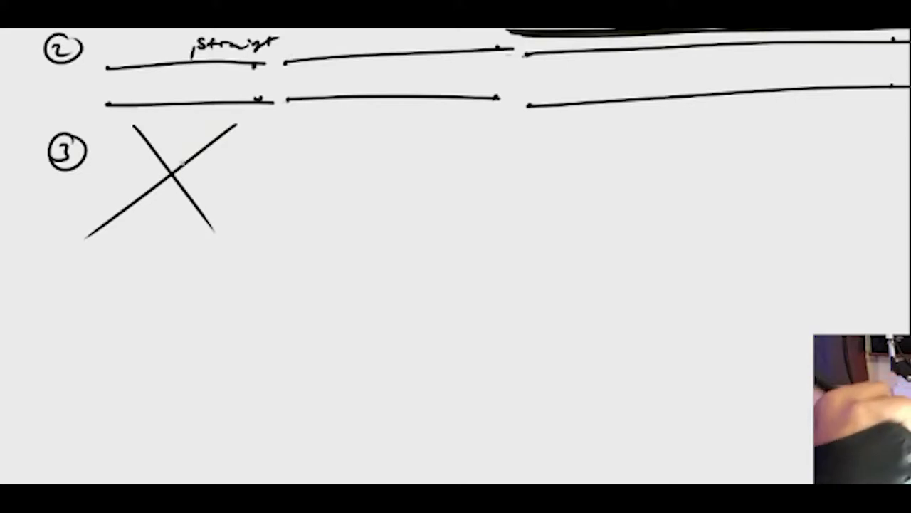
mouse_move(175, 165)
mouse_down()
mouse_move(164, 169)
mouse_move(181, 183)
mouse_move(175, 166)
mouse_up()
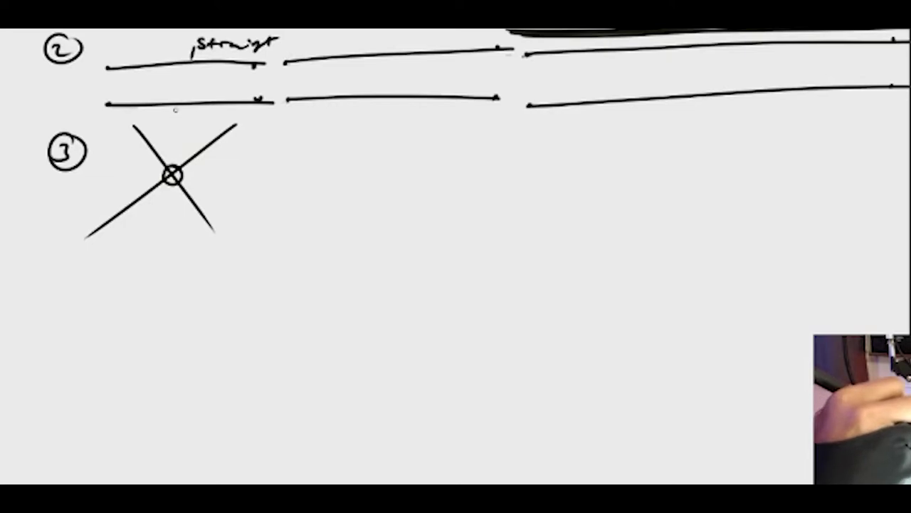
drag(176, 111, 160, 250)
drag(119, 173, 266, 182)
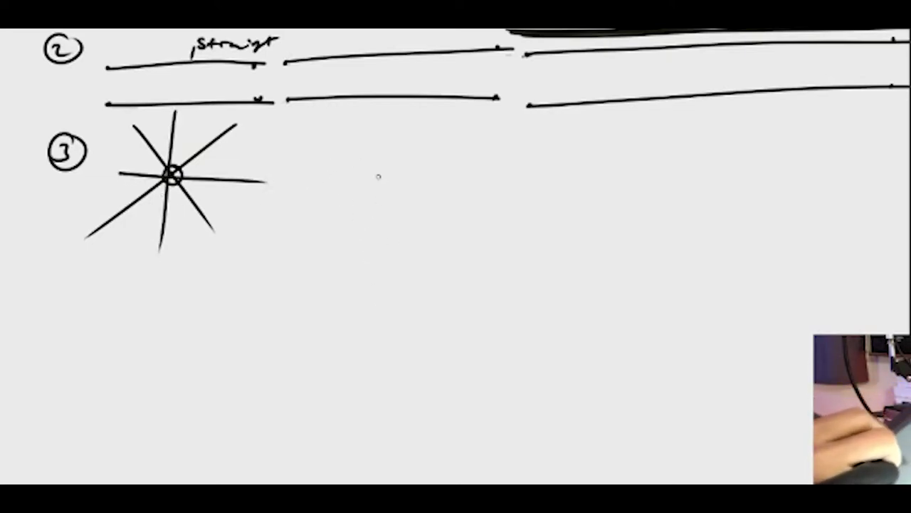
Draw a second star in exercise 3 from two diagonals, a vertical and a horizontal line crossing at one point
drag(379, 125, 277, 227)
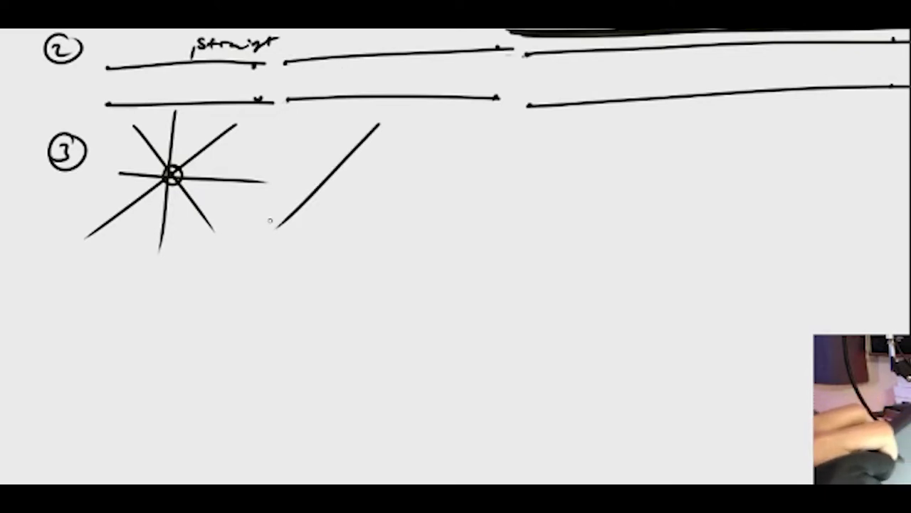
drag(296, 123, 367, 232)
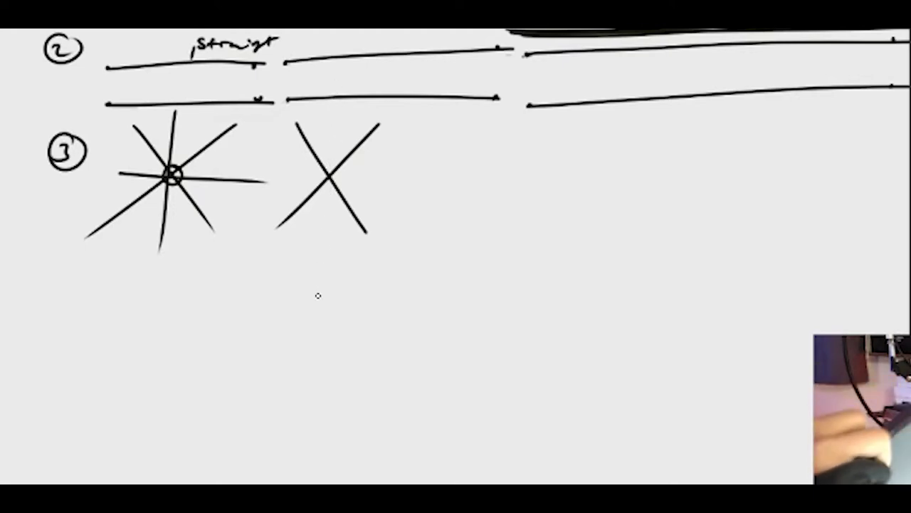
click(334, 127)
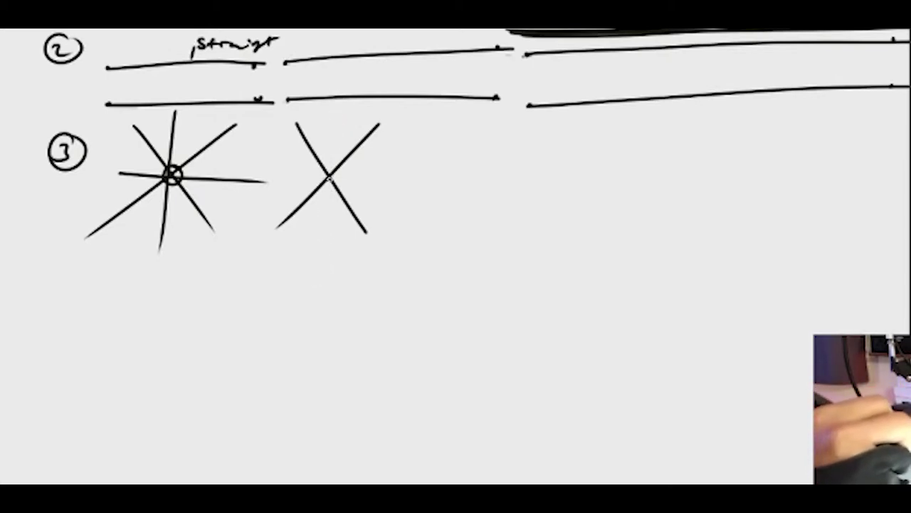
drag(331, 103, 319, 274)
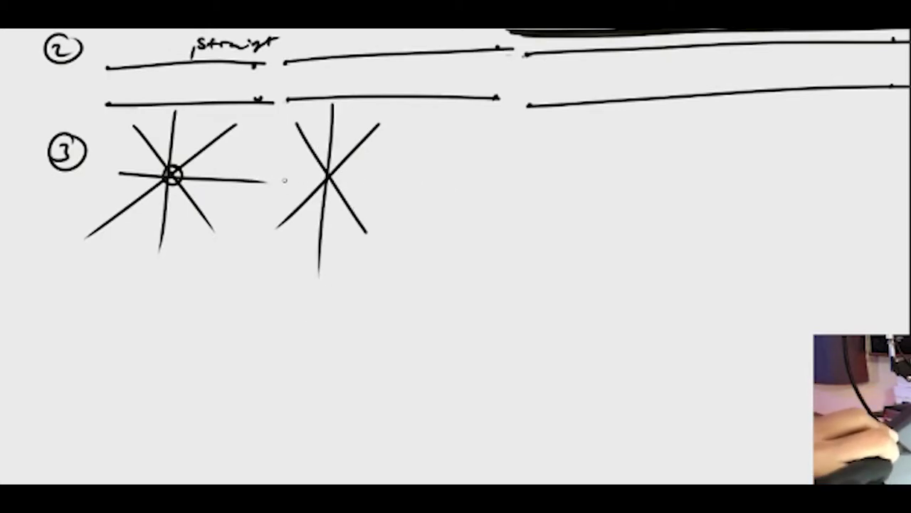
drag(276, 178, 424, 176)
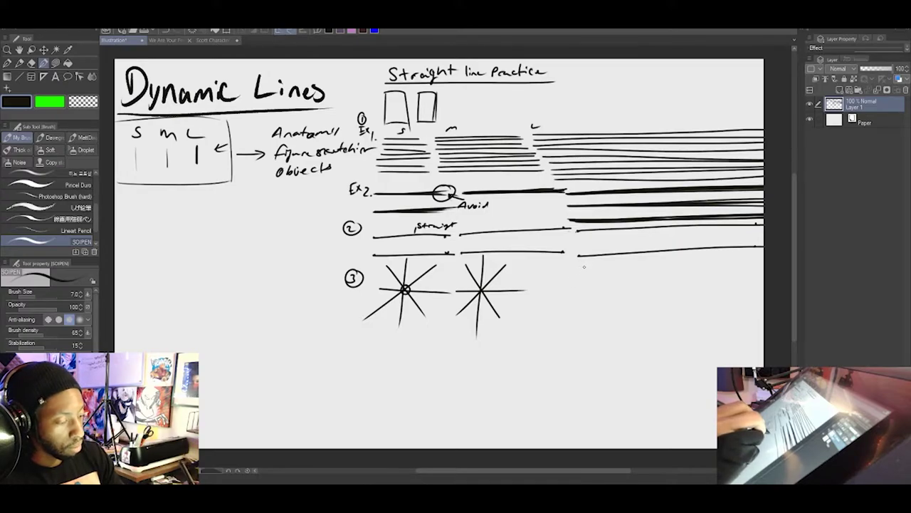
Draw a third star and a wider fourth star to complete the row of crossing lines in exercise 3
drag(584, 267, 520, 319)
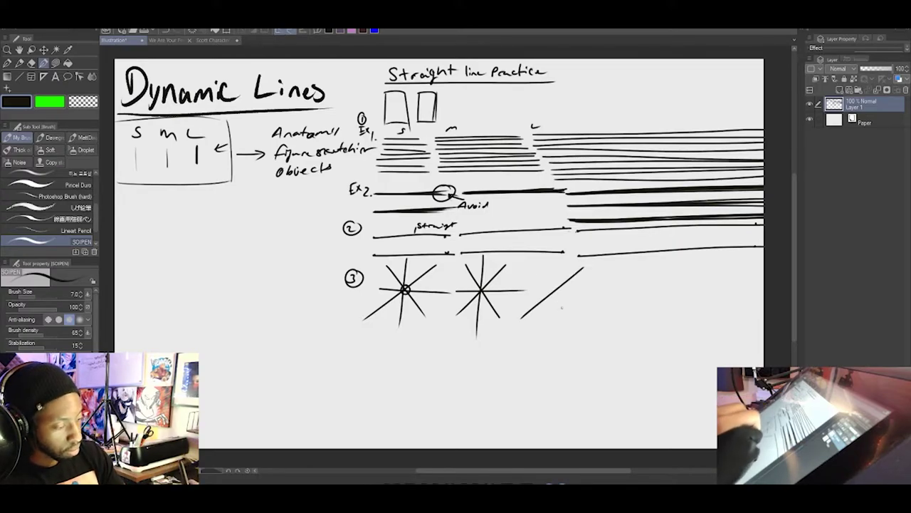
drag(539, 262, 574, 326)
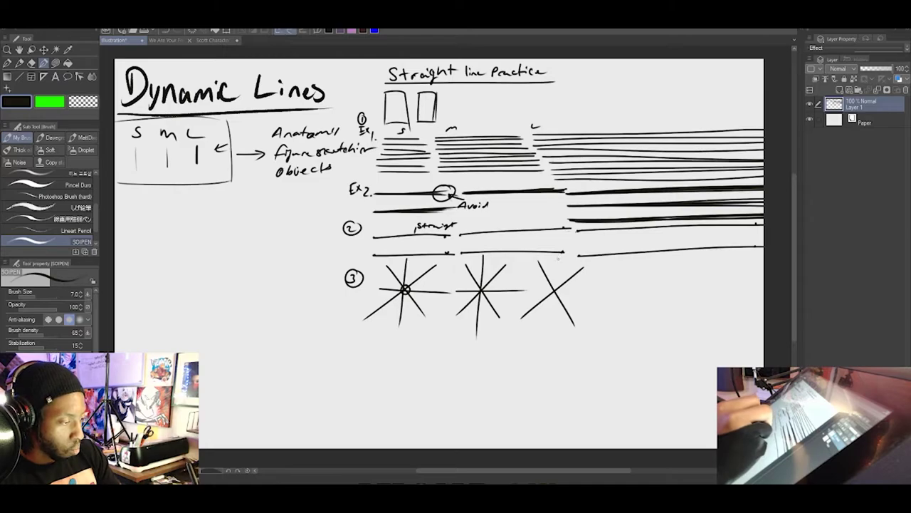
drag(560, 262, 548, 329)
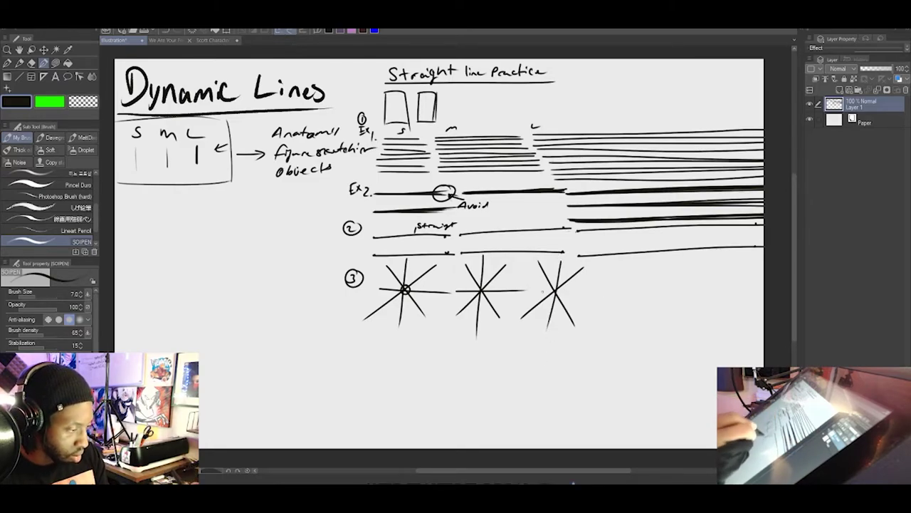
mouse_move(523, 292)
mouse_down()
mouse_move(608, 293)
mouse_move(692, 263)
mouse_up()
drag(621, 260, 690, 316)
drag(655, 255, 654, 332)
drag(618, 291, 756, 289)
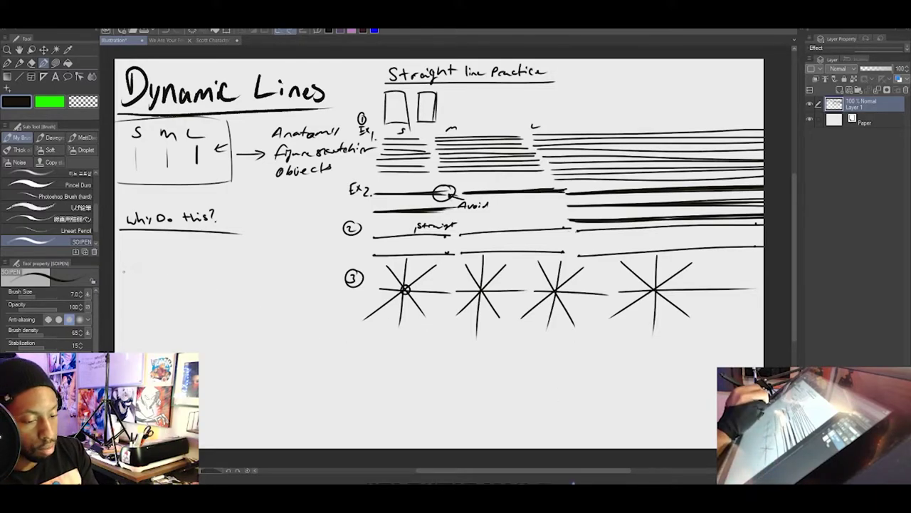
Under an underlined "Why Do This?" heading, draw five straight lines converging on a single vanishing point
drag(124, 271, 274, 269)
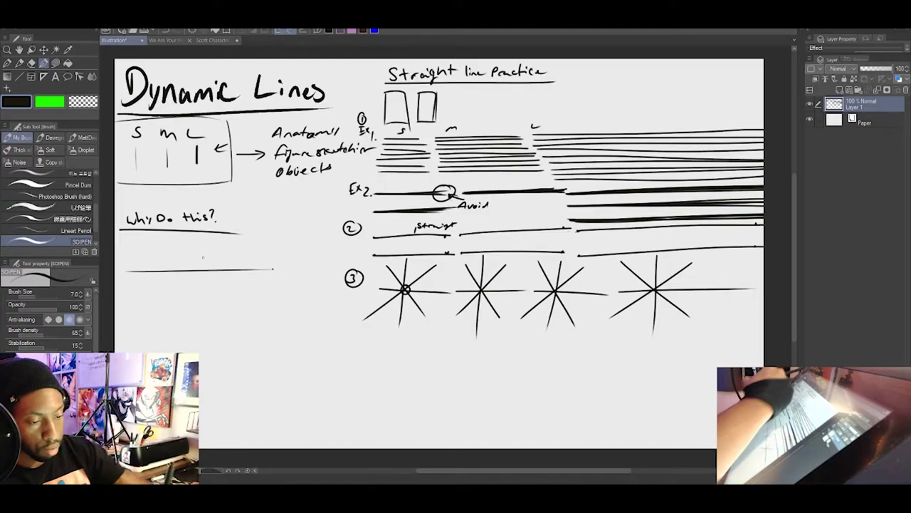
mouse_move(143, 239)
mouse_down()
mouse_move(285, 270)
mouse_move(114, 321)
mouse_up()
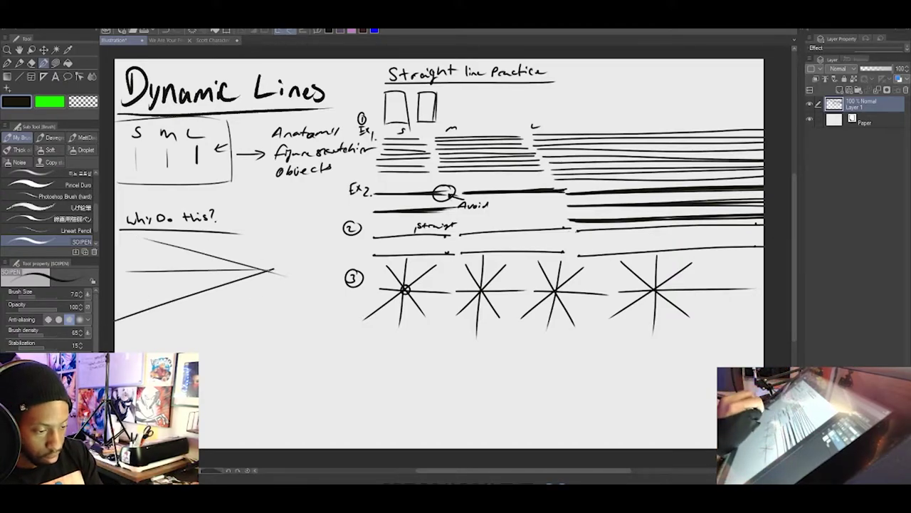
drag(273, 270, 158, 353)
drag(273, 270, 163, 219)
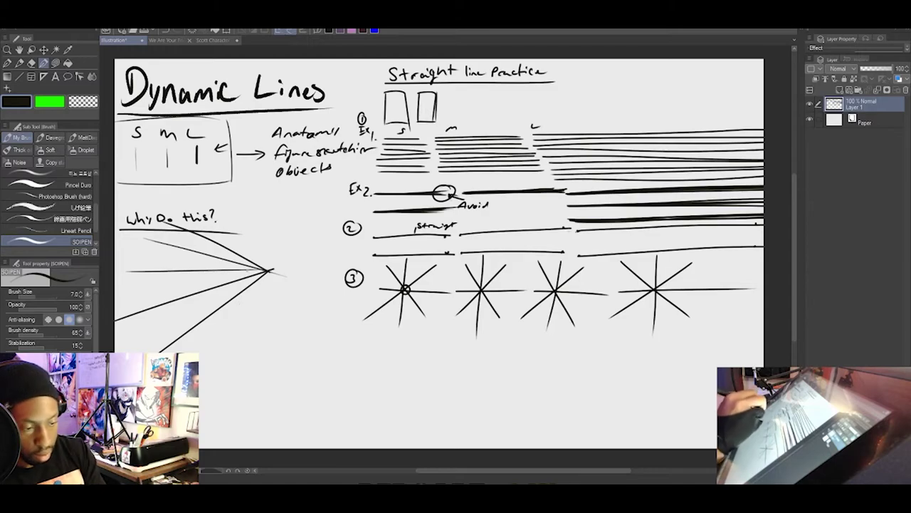
Write "Make Grids on your own" below the converging lines and draw a three-faced cube beneath the note
drag(221, 319, 346, 320)
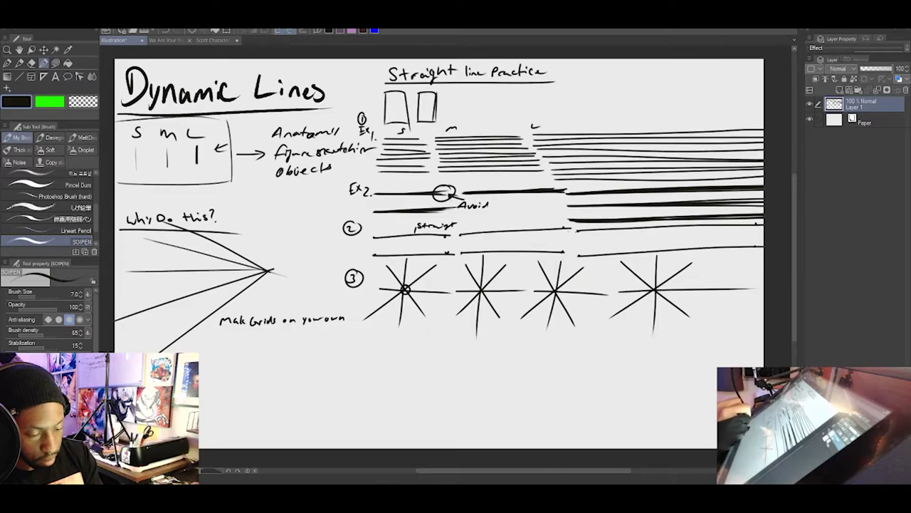
drag(213, 340, 213, 382)
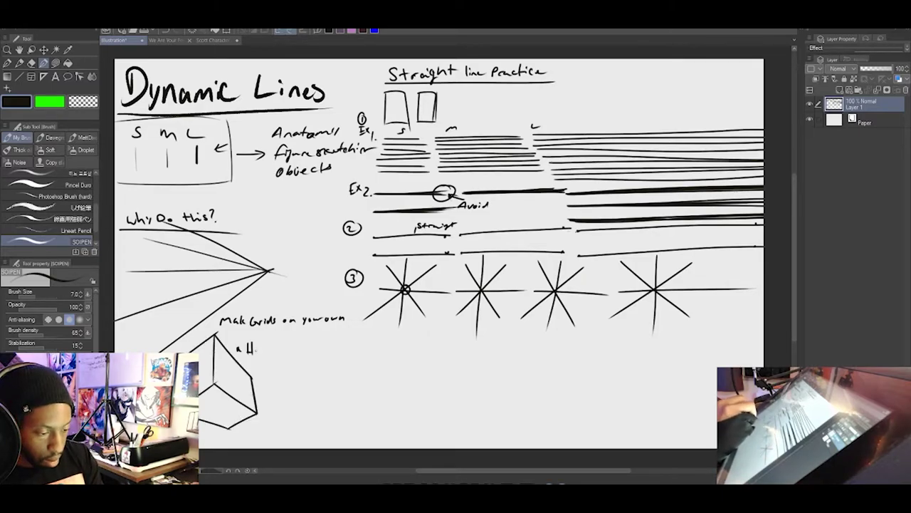
Write the notes "Help Drawing cubes" and "Drawing objects with straight lines" beside the cube
drag(254, 350, 261, 351)
mouse_move(262, 344)
mouse_down()
mouse_move(262, 352)
mouse_move(279, 351)
mouse_up()
drag(283, 350, 301, 351)
drag(302, 349, 317, 349)
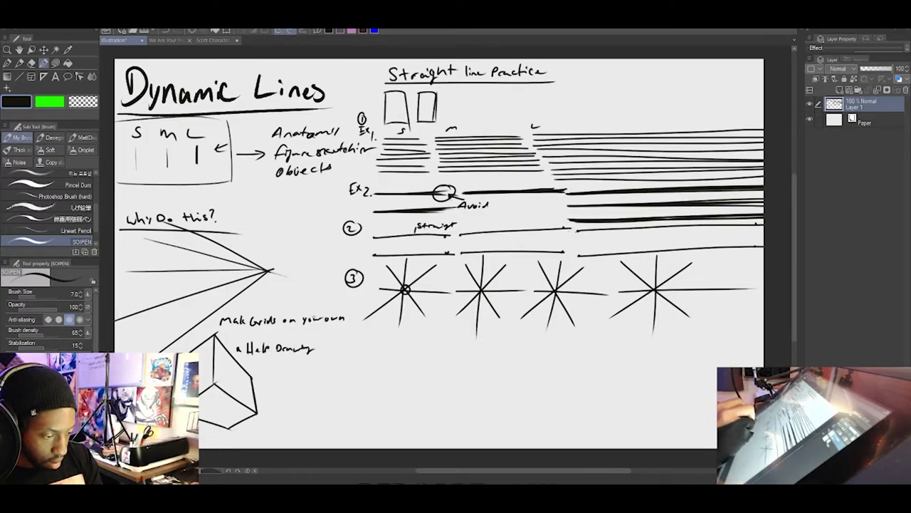
drag(326, 345, 324, 354)
drag(328, 346, 337, 352)
drag(338, 348, 346, 352)
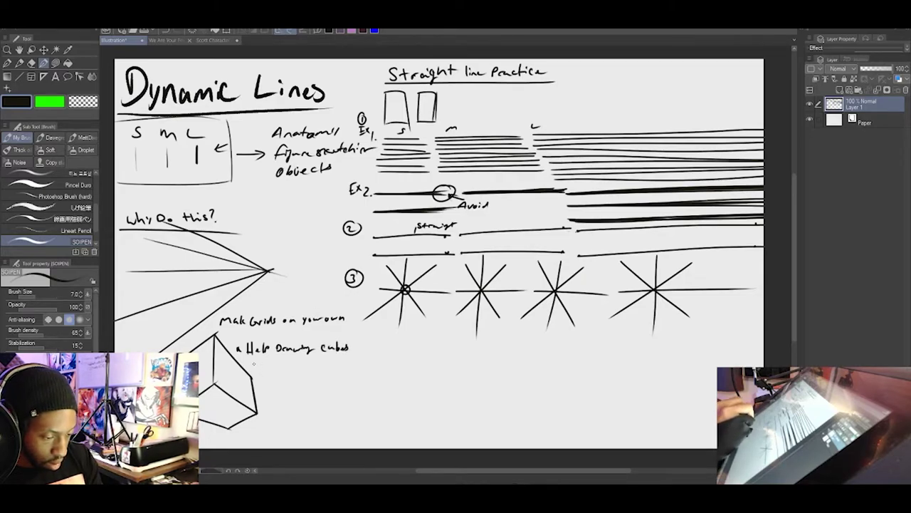
drag(258, 362, 277, 367)
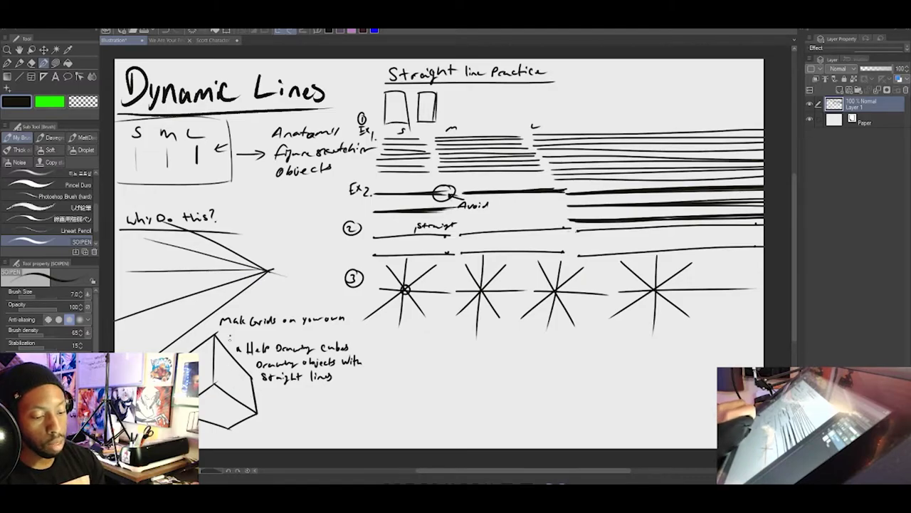
Draw an arrow from the grids note to the cube and label the cube's faces "Pl"
mouse_move(228, 338)
mouse_down()
mouse_move(228, 385)
mouse_move(233, 378)
mouse_up()
drag(235, 371, 212, 408)
drag(220, 403, 219, 411)
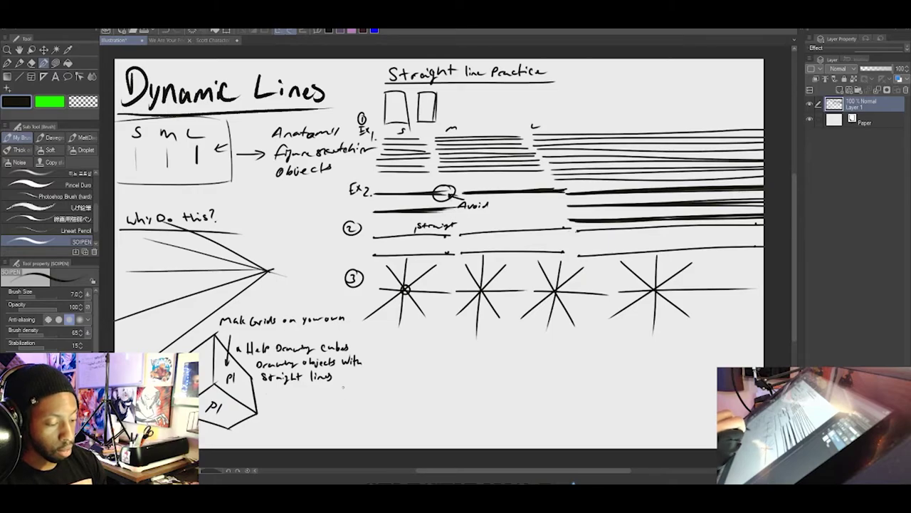
Draw a perspective plane with extended upper and lower edges beside the notes and label it "Multiplying planes" in red
drag(342, 387, 339, 422)
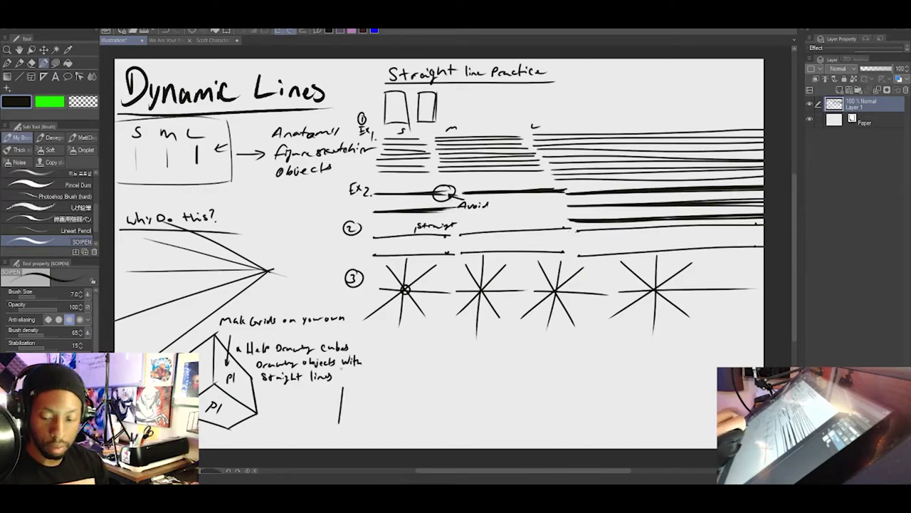
key(ctrl+z)
mouse_move(343, 386)
mouse_down()
mouse_move(342, 422)
mouse_move(394, 386)
mouse_move(388, 362)
mouse_up()
key(ctrl+z)
drag(343, 386, 384, 361)
key(ctrl+z)
mouse_move(343, 385)
mouse_down()
mouse_move(388, 358)
mouse_move(375, 405)
mouse_up()
key(ctrl+z)
drag(372, 366, 371, 407)
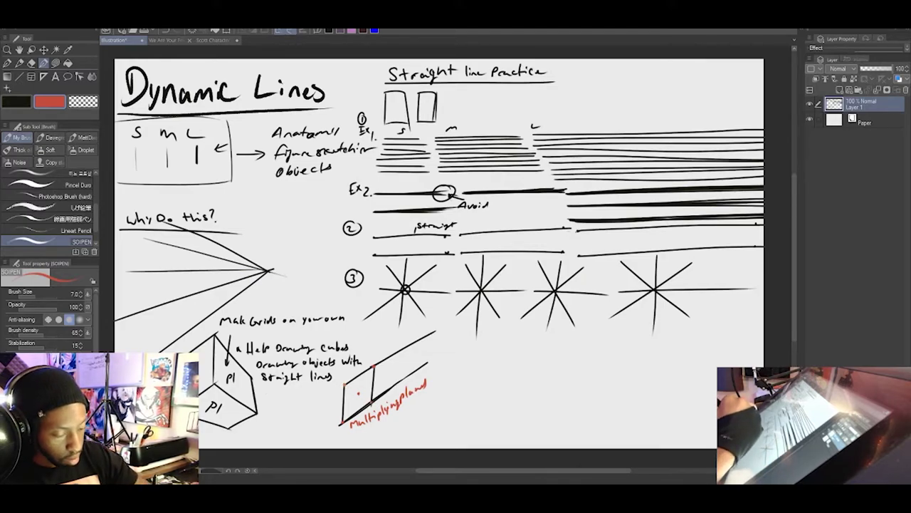
Draw two red diagonals across the perspective plane and a red vertical line through their crossing point
drag(344, 384, 372, 403)
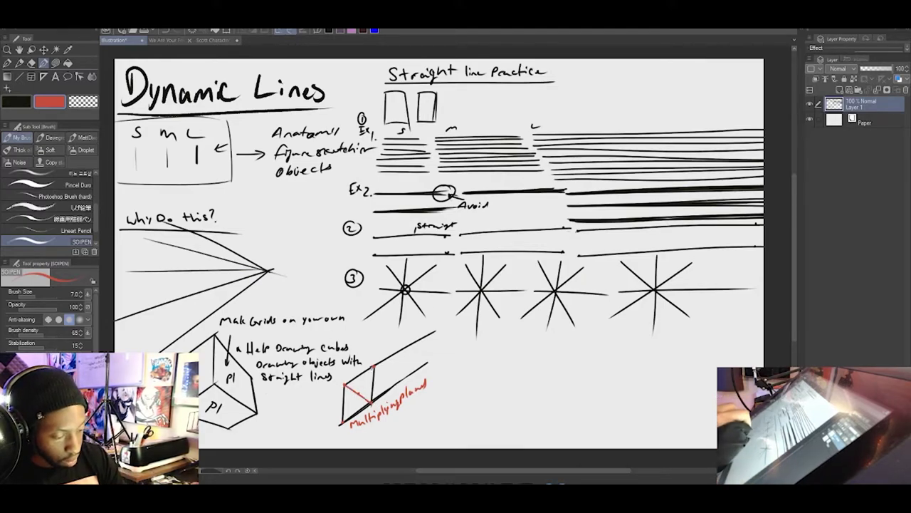
drag(371, 366, 343, 421)
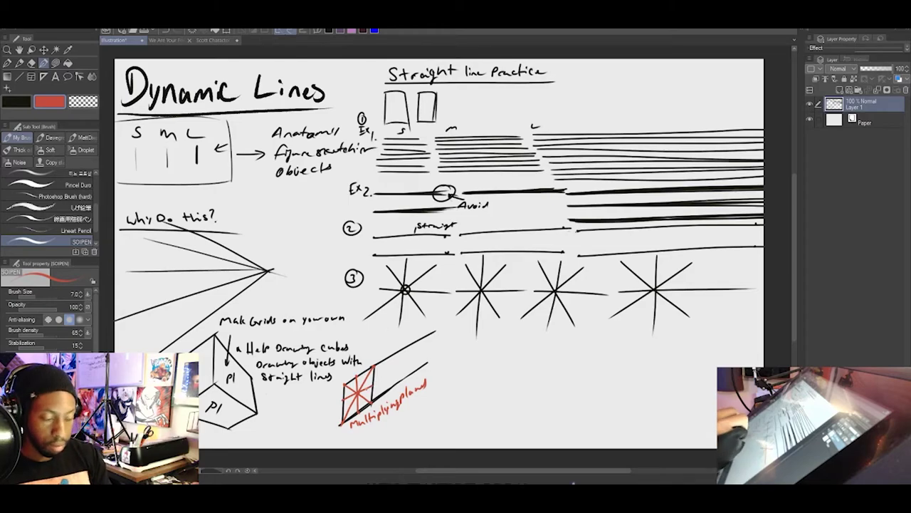
key(x)
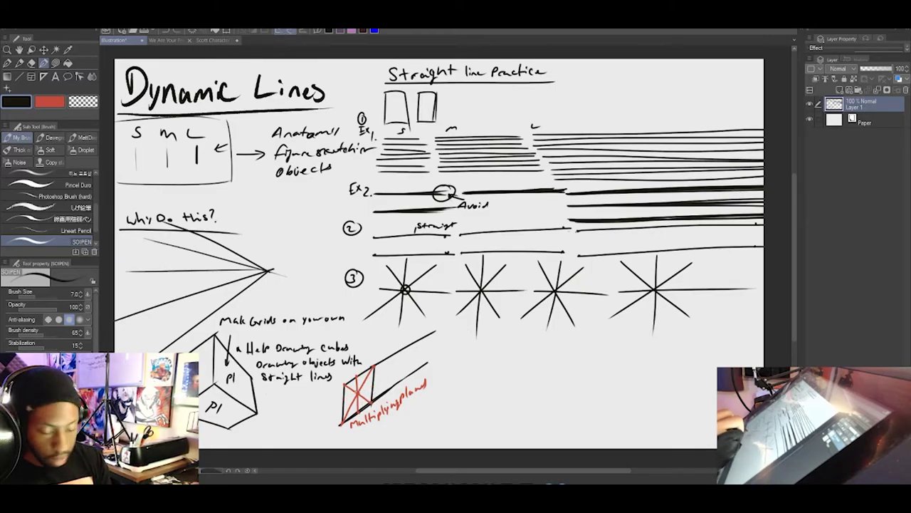
key(x)
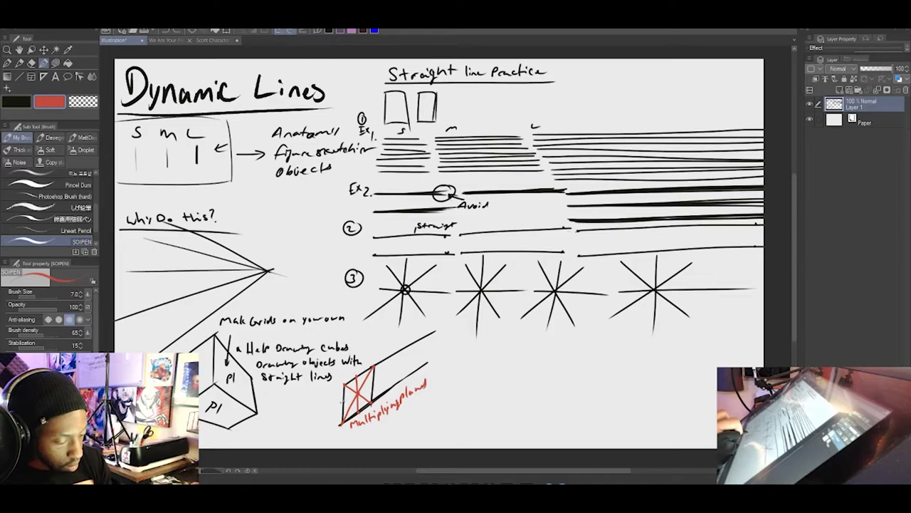
Draw a long red centre line through the plane's middle, extending between the upper and lower guidelines
drag(346, 401, 462, 330)
key(ctrl+z)
drag(346, 401, 461, 329)
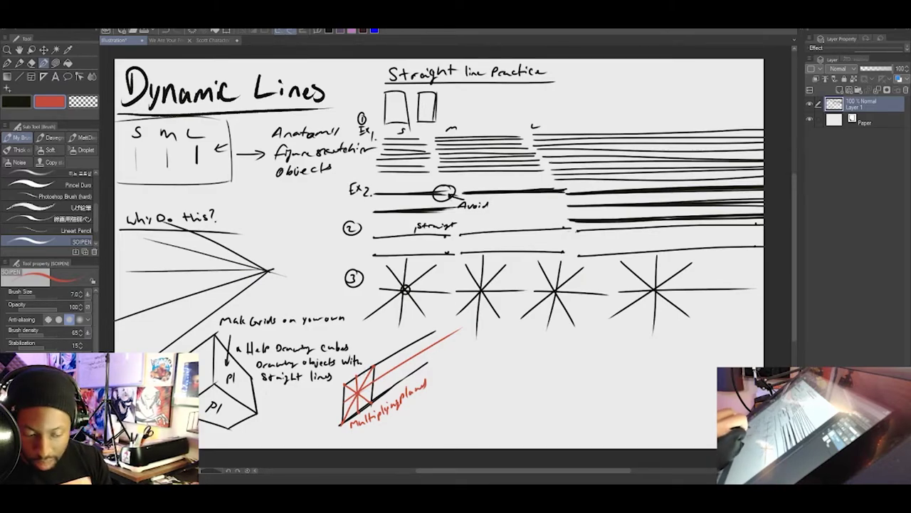
Draw a black diagonal from the plane's upper-left corner through the midpoint of its right edge to the lower guideline
key(x)
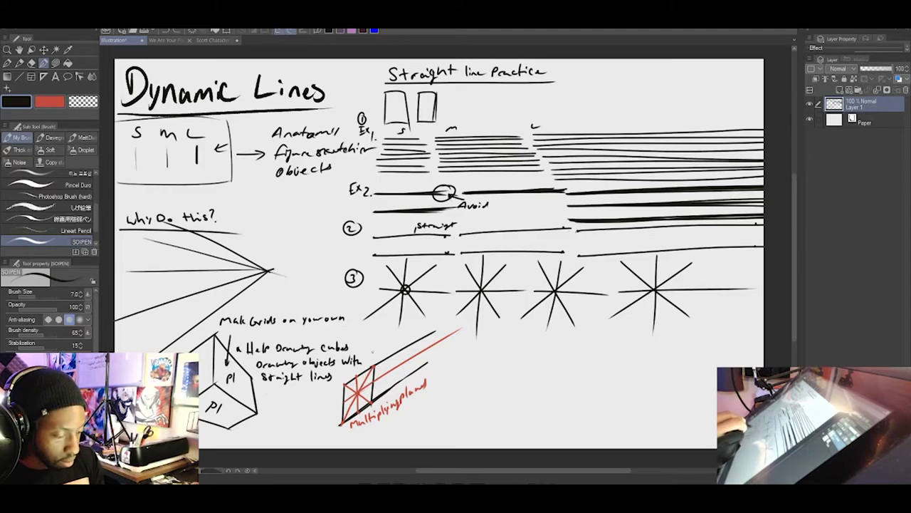
key(minus)
key(minus)
key(minus)
key(minus)
key(minus)
key(minus)
key(minus)
drag(436, 388, 383, 329)
key(asciicircum)
key(asciicircum)
key(minus)
key(minus)
key(minus)
key(minus)
key(minus)
key(minus)
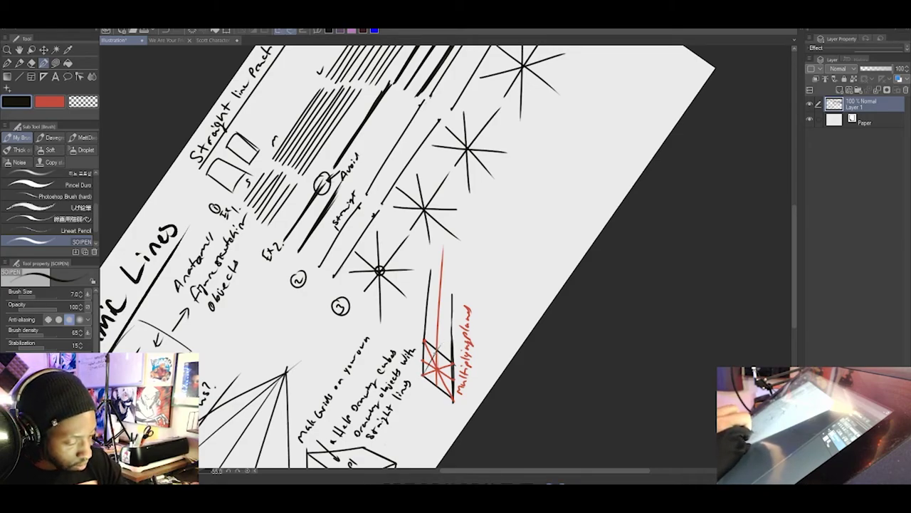
mouse_move(437, 354)
mouse_down()
mouse_move(453, 327)
mouse_move(423, 319)
mouse_move(383, 272)
mouse_move(380, 250)
mouse_move(377, 284)
mouse_up()
key(ctrl+z)
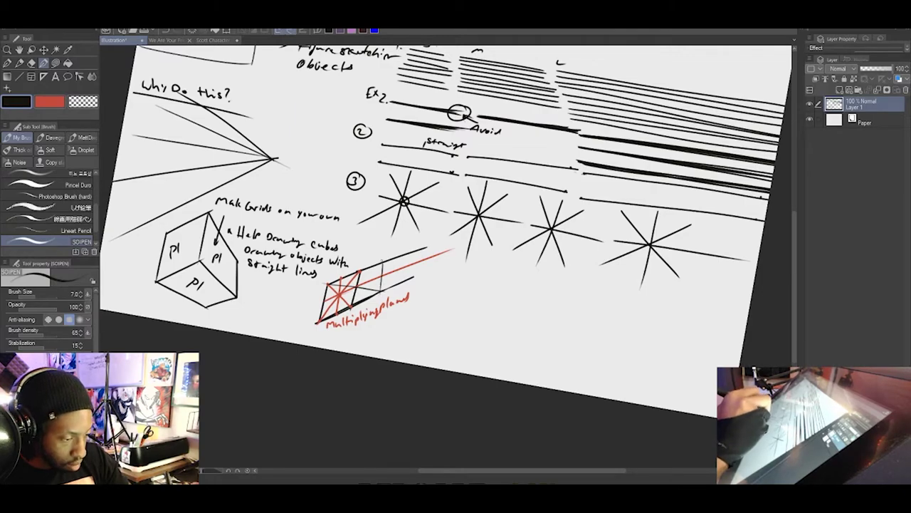
Close the second plane with a vertical edge and draw a diagonal from its upper-left corner to the lower guideline
mouse_move(385, 262)
mouse_down()
mouse_move(382, 293)
mouse_move(411, 283)
mouse_move(389, 292)
mouse_move(389, 303)
mouse_up()
key(ctrl+z)
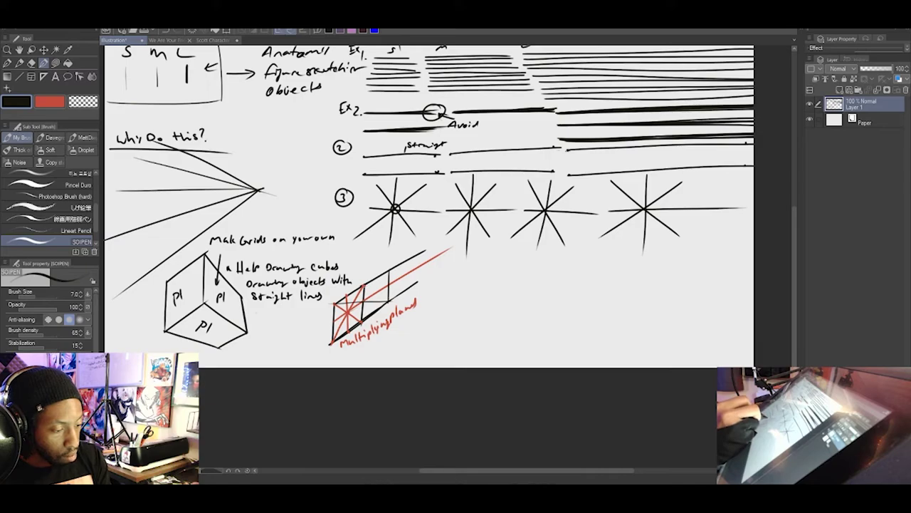
drag(363, 286, 429, 284)
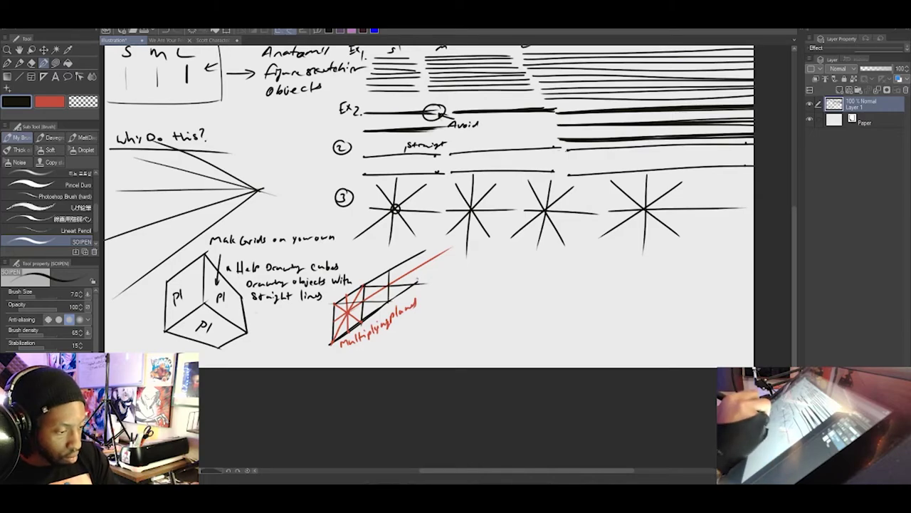
Close the third perspective plane with a black vertical edge between the upper and lower guidelines
mouse_move(416, 271)
mouse_down()
mouse_move(416, 285)
mouse_move(413, 277)
mouse_up()
key(ctrl+z)
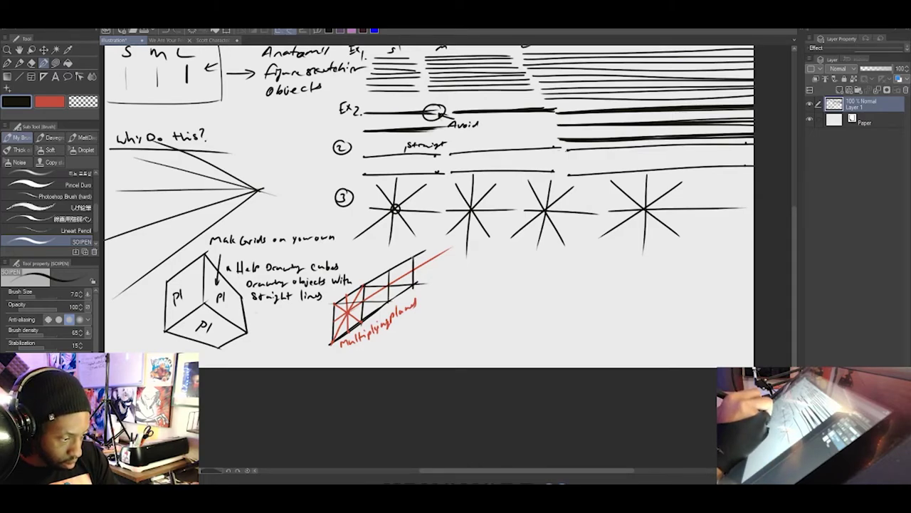
scroll(395, 277, up, 2)
scroll(396, 277, down, 2)
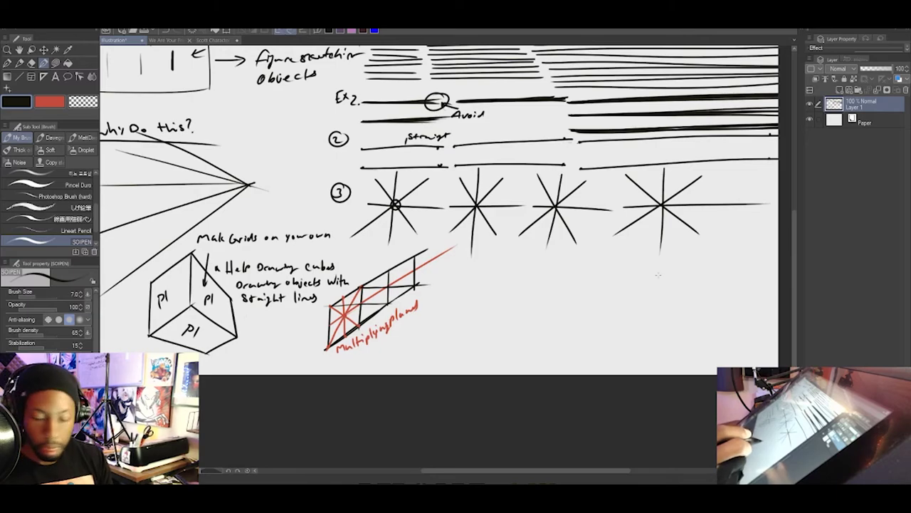
Add a new layer above the line drawing and set it to Multiply at 65% opacity
key(ctrl+shift+n)
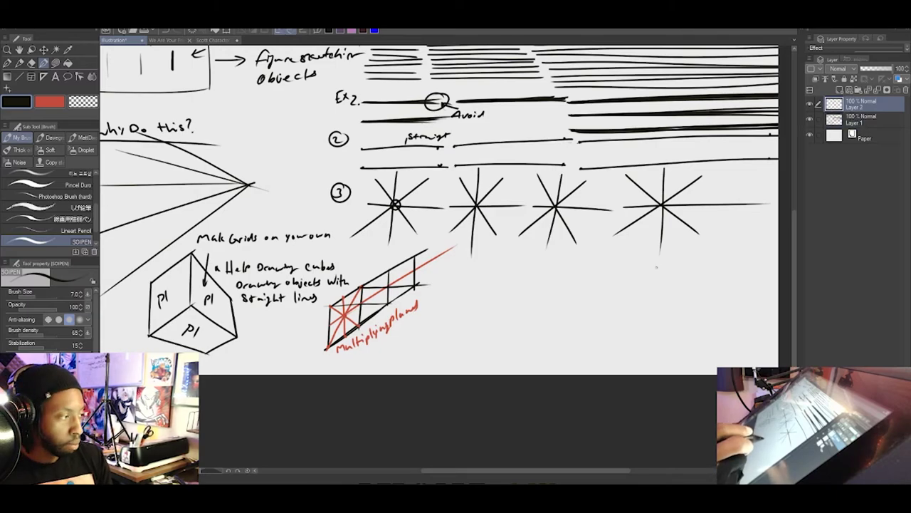
click(854, 68)
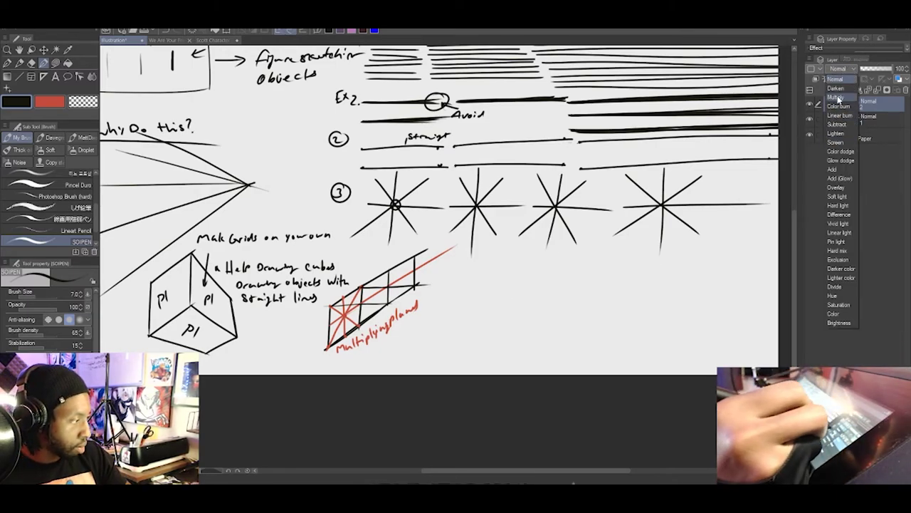
click(836, 96)
click(884, 69)
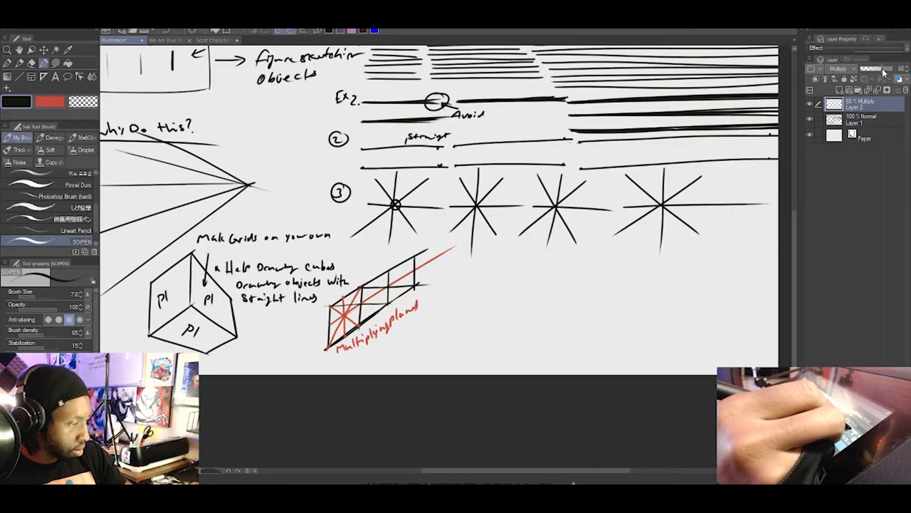
drag(883, 71, 881, 71)
Shade the whole second plane with black on the Multiply layer, using brush size 17
key(])
key(])
key(])
key(])
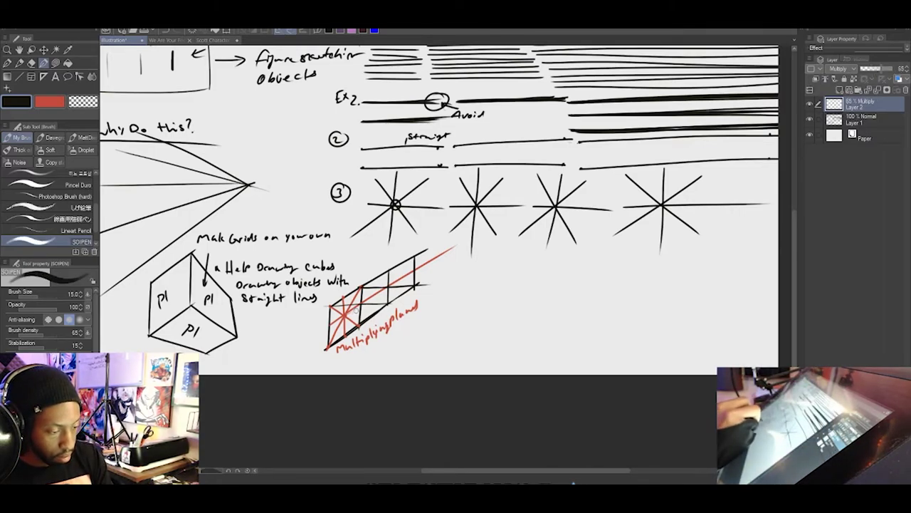
key(])
mouse_move(356, 310)
mouse_down()
mouse_move(359, 289)
mouse_move(362, 321)
mouse_move(372, 284)
mouse_move(379, 291)
mouse_move(383, 279)
mouse_move(383, 293)
mouse_move(384, 285)
mouse_move(365, 286)
mouse_move(382, 277)
mouse_move(384, 302)
mouse_move(364, 317)
mouse_up()
key(ctrl+z)
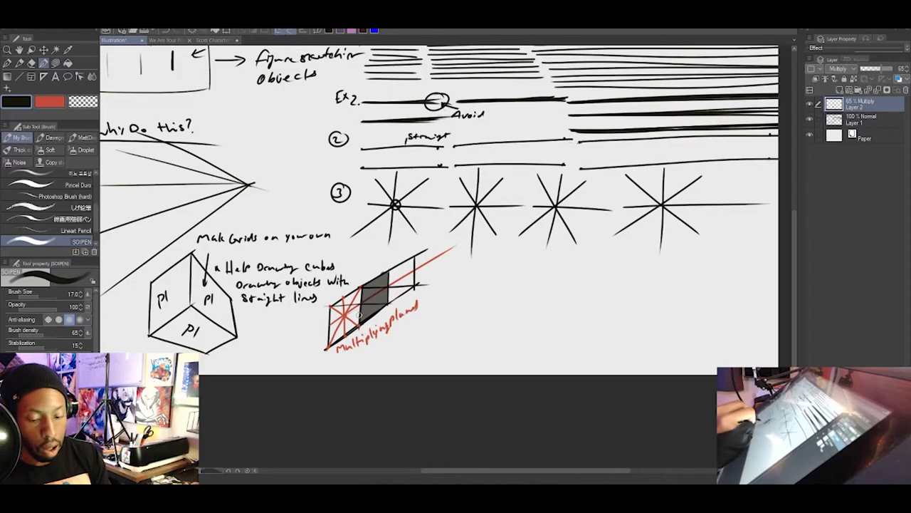
With a blue brush at size 7, draw an inner vertical edge and two slanted perspective lines in the first plane
key(x)
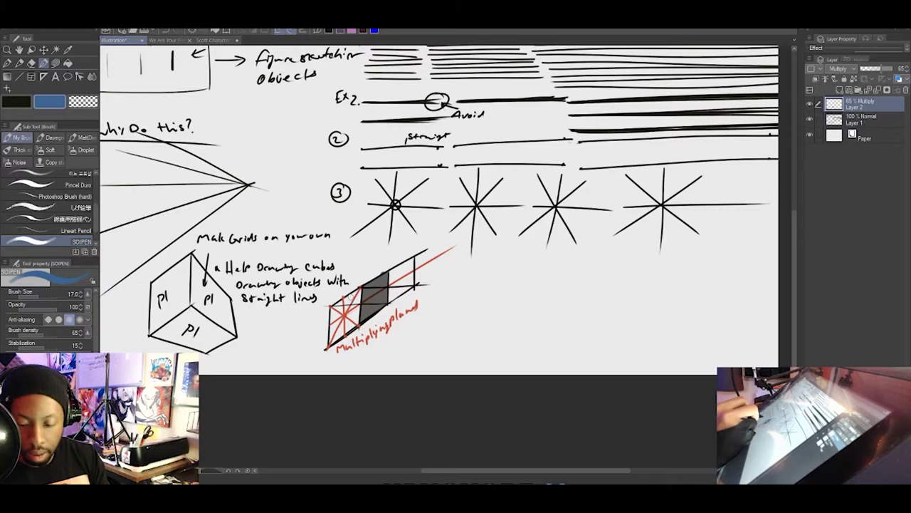
key([)
key([)
key([)
key([)
key([)
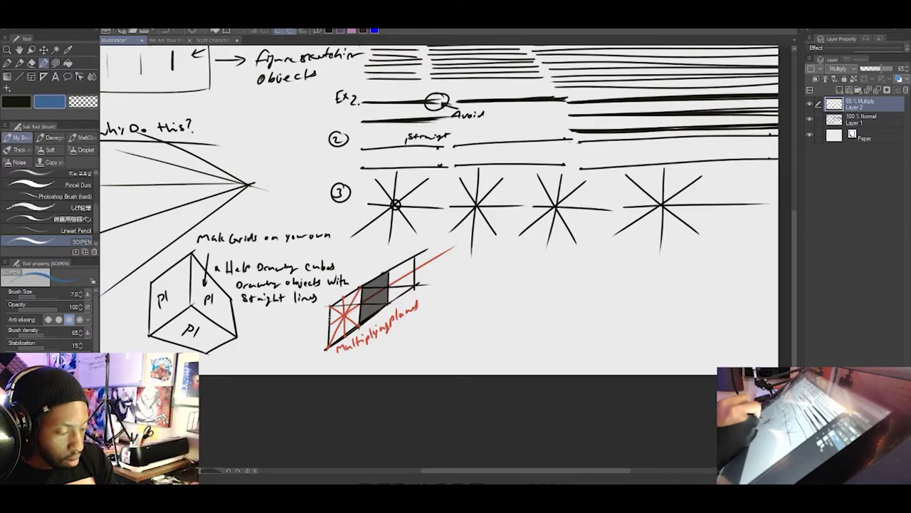
drag(360, 288, 355, 324)
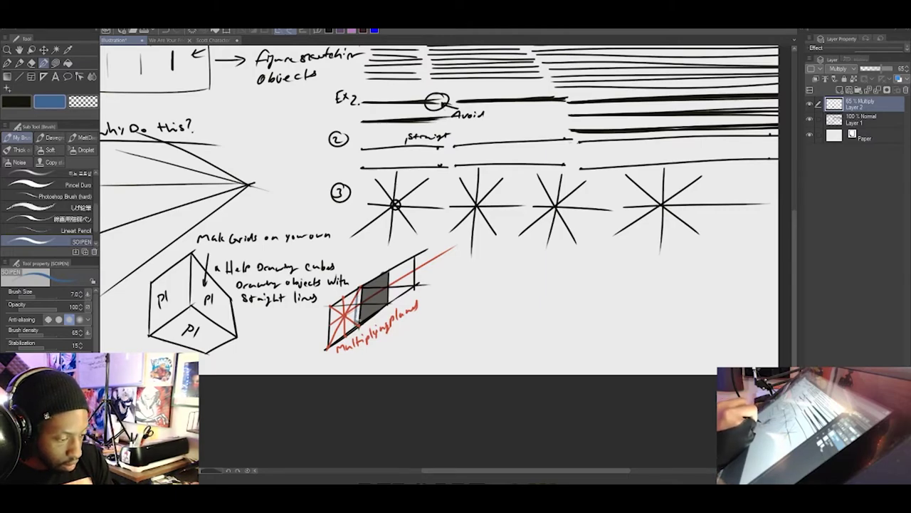
drag(354, 321, 327, 342)
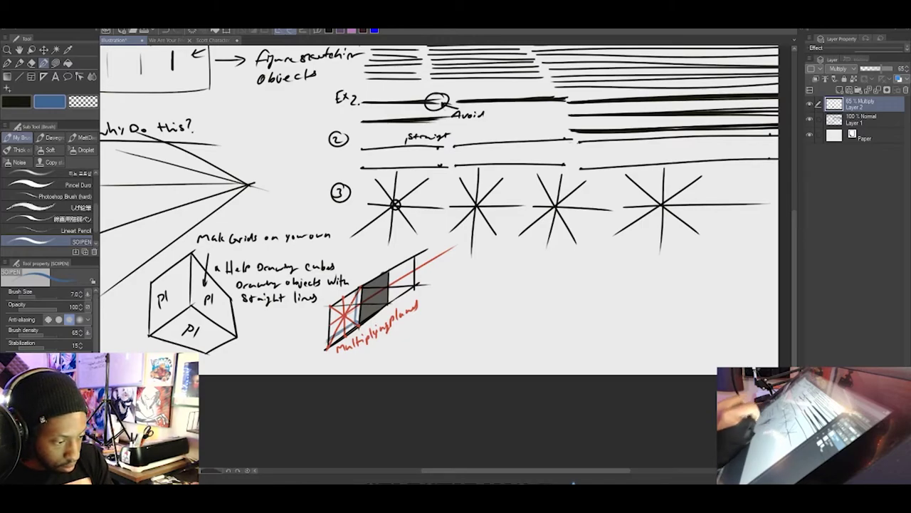
drag(356, 308, 325, 328)
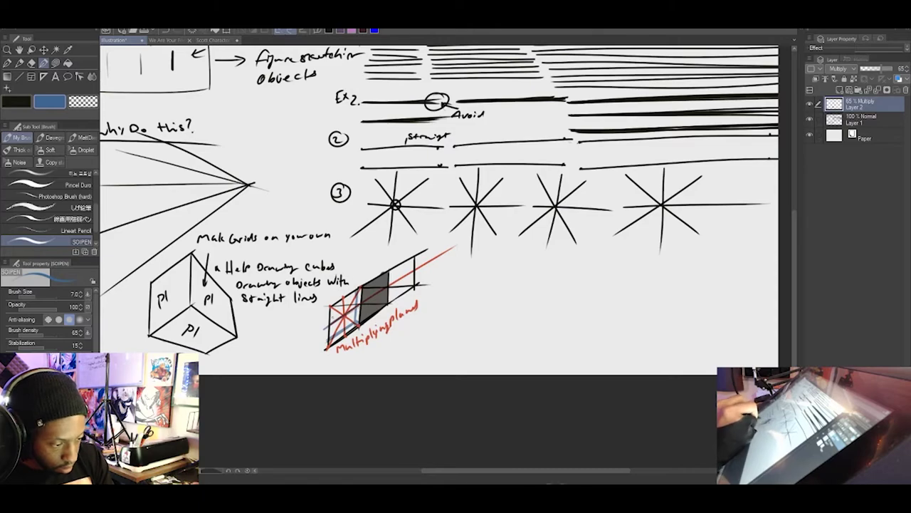
Draw blue inner edges and a vertical divider in the third plane, and add another layer
drag(411, 260, 412, 280)
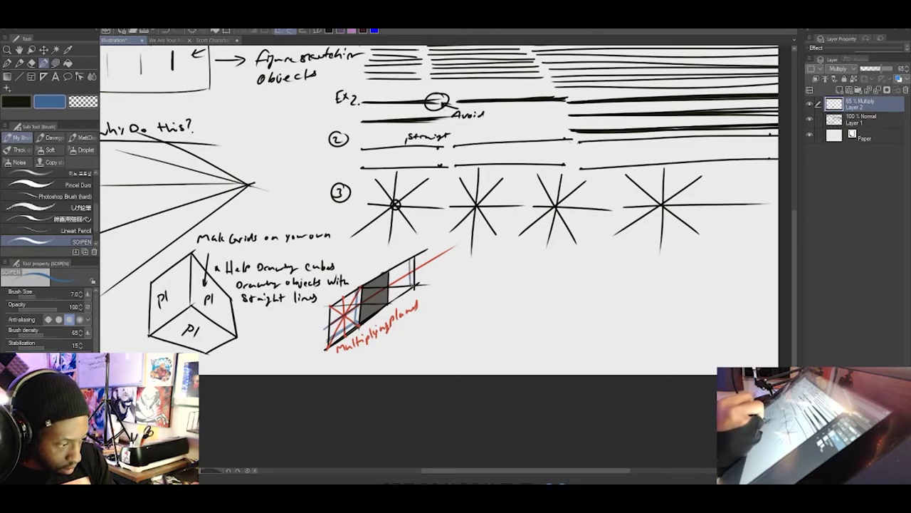
drag(408, 284, 388, 299)
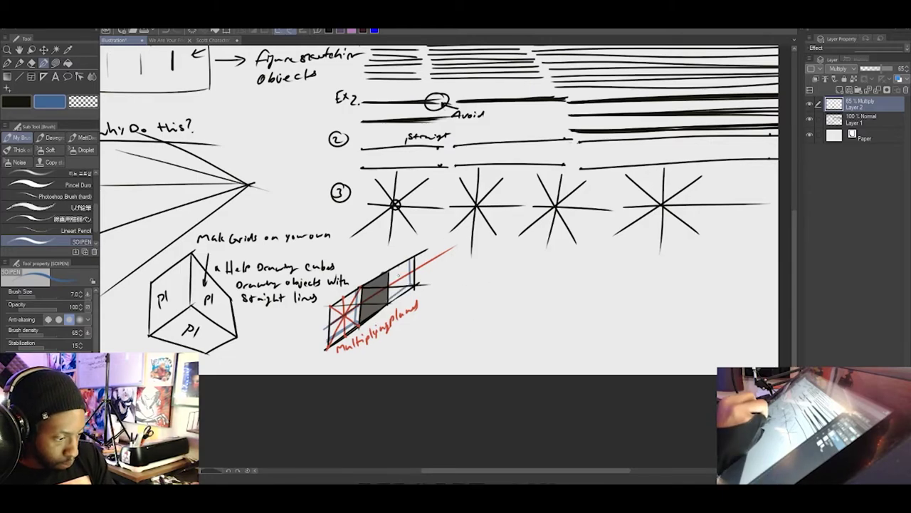
mouse_move(399, 267)
mouse_down()
mouse_move(400, 295)
mouse_move(400, 284)
mouse_up()
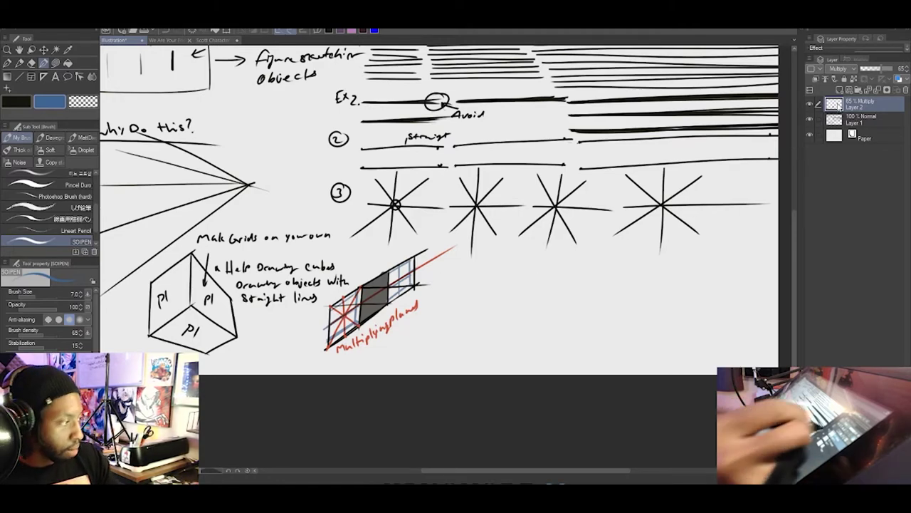
key(ctrl+shift+n)
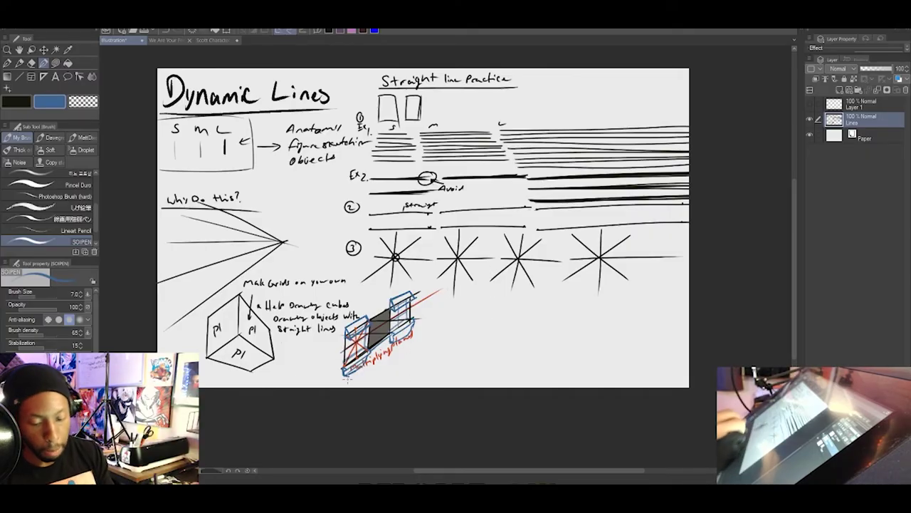
Pick up the red of the planes label and write "HW:" in the empty area beside the planes drawing
alt+click(382, 354)
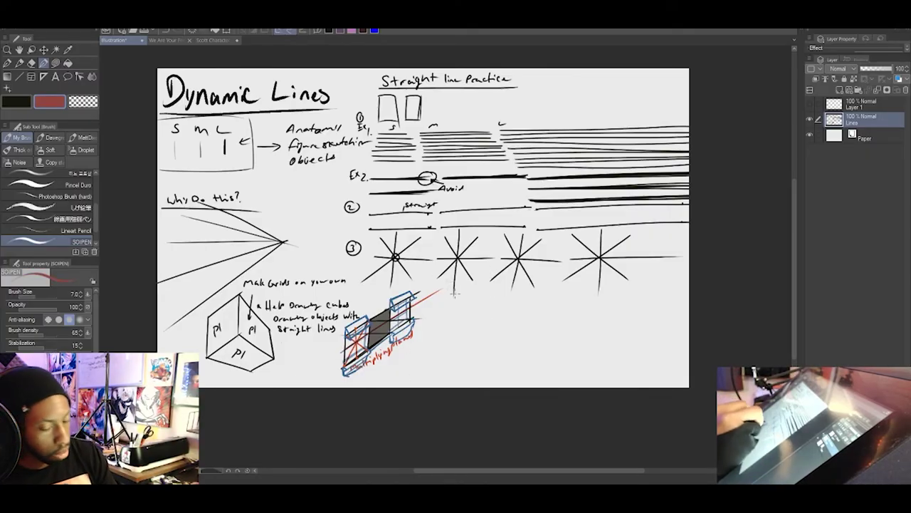
drag(452, 308, 452, 319)
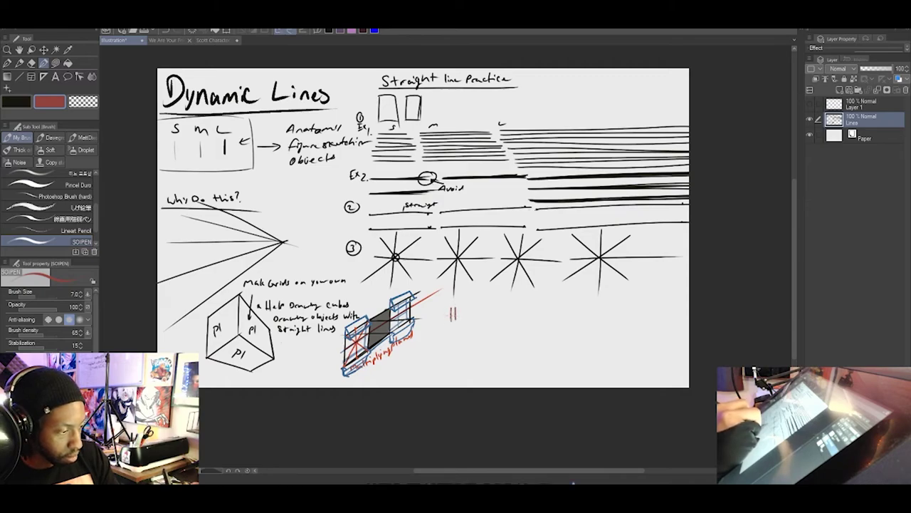
key(ctrl+z)
drag(460, 312, 468, 312)
key(ctrl+z)
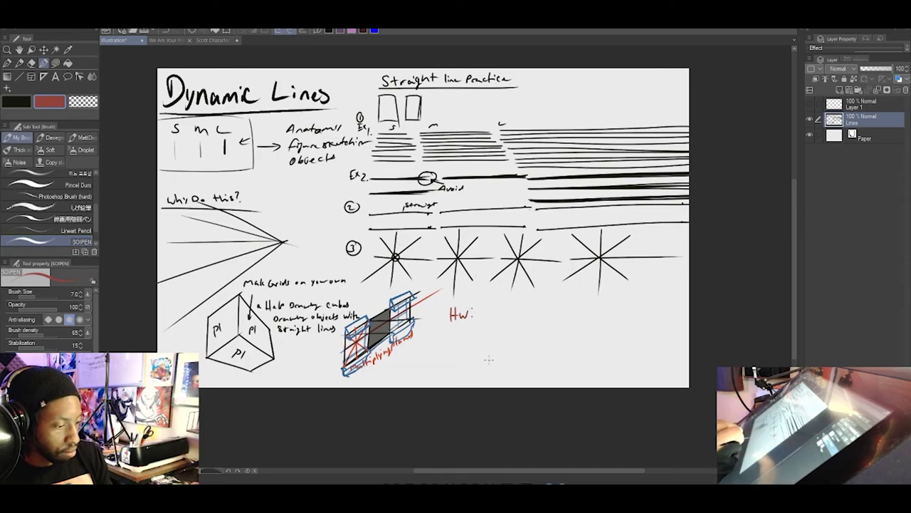
Complete the red homework line after "HW:" so it reads "2 page of lines"
mouse_move(481, 306)
mouse_down()
mouse_move(481, 317)
mouse_move(521, 307)
mouse_up()
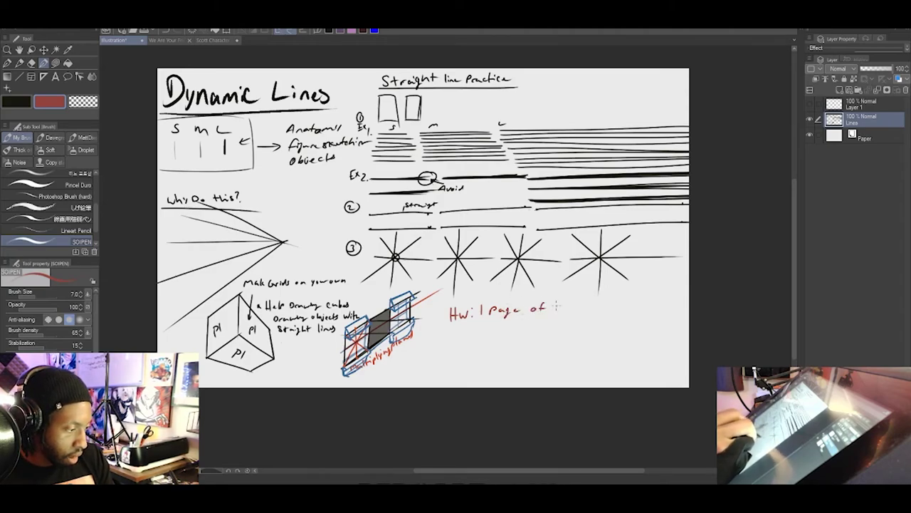
drag(561, 303, 560, 314)
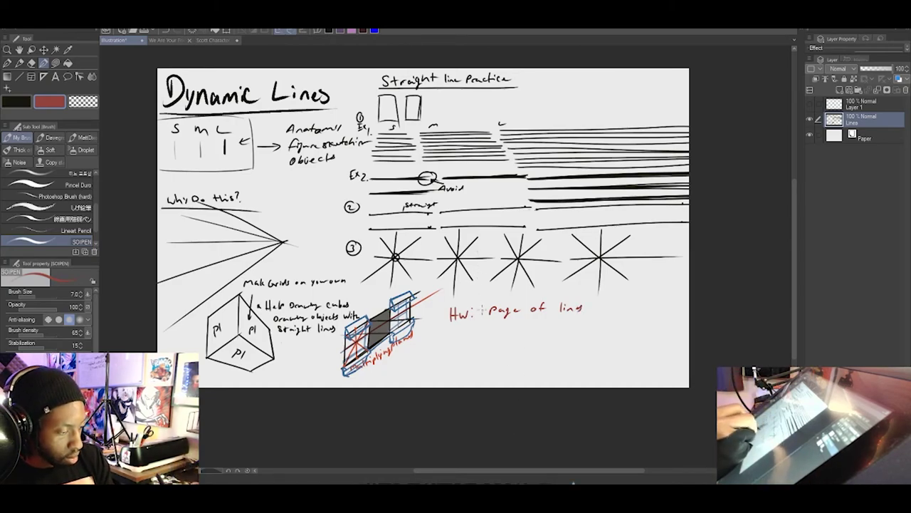
drag(479, 308, 484, 315)
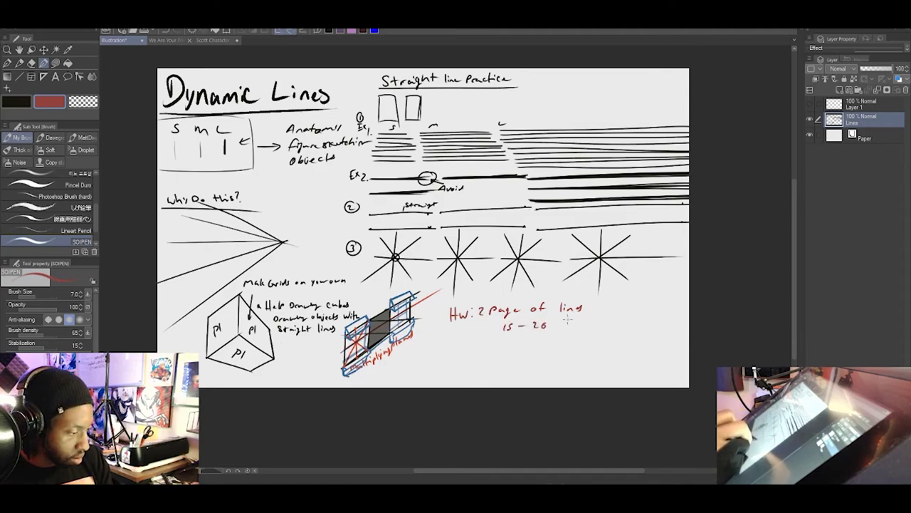
Undo the "15 - 20" note under the homework line and write "5 - 10 mins to finish" in its place
key(ctrl+z)
key(ctrl+z)
key(ctrl+z)
key(ctrl+z)
key(ctrl+z)
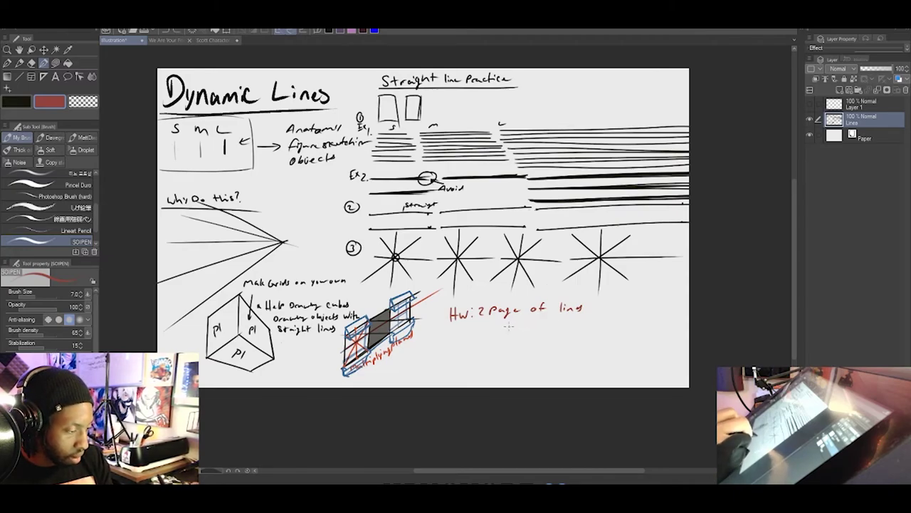
mouse_move(507, 329)
mouse_down()
mouse_move(501, 334)
mouse_move(546, 326)
mouse_move(578, 334)
mouse_up()
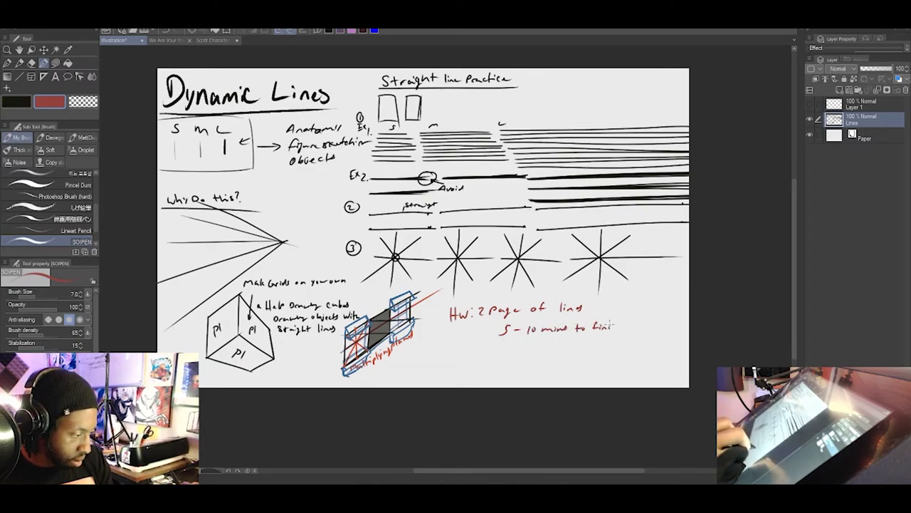
drag(618, 323, 624, 331)
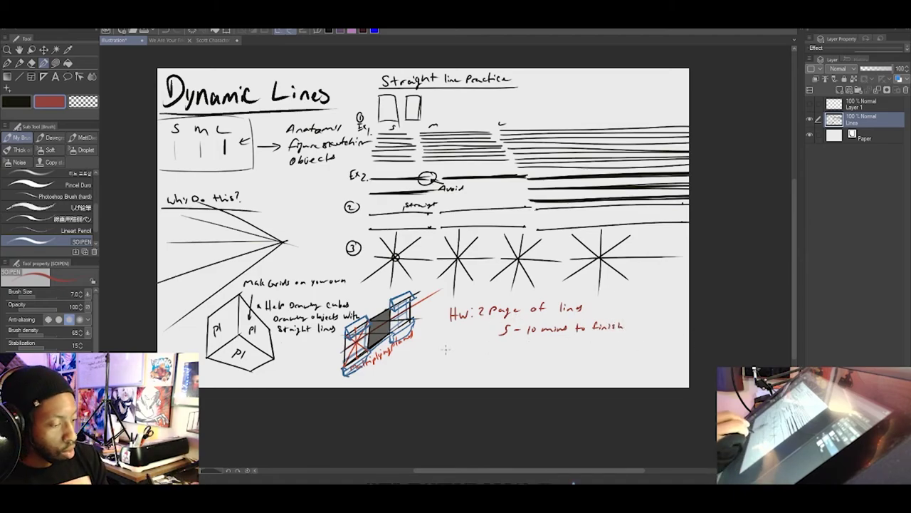
drag(443, 350, 497, 348)
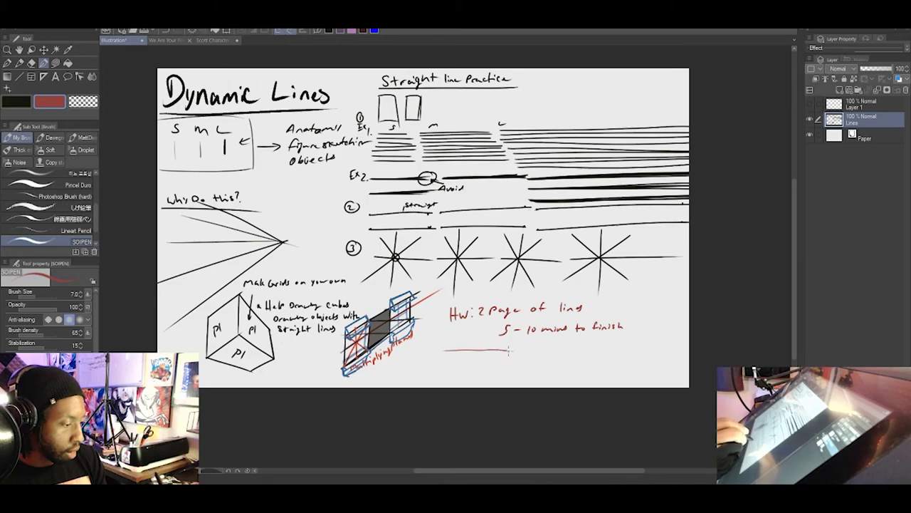
key(ctrl+z)
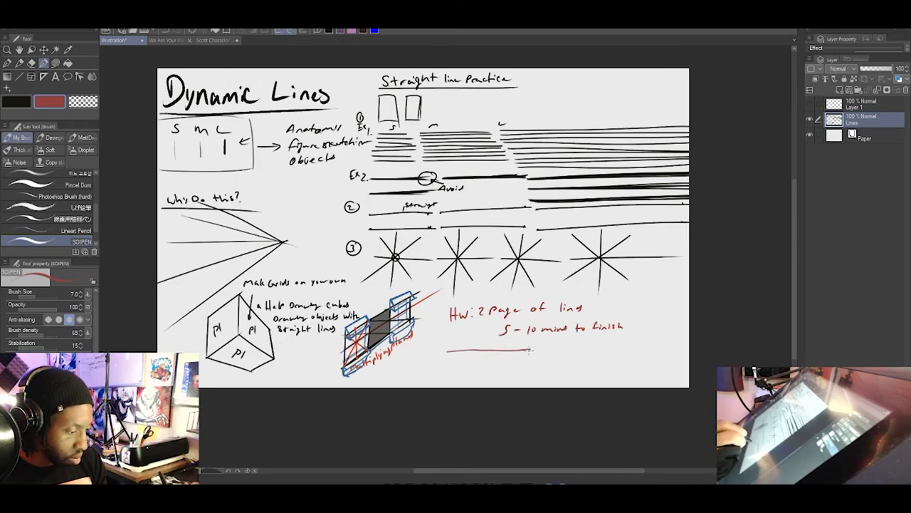
drag(448, 357, 578, 356)
key(ctrl+z)
drag(448, 359, 546, 358)
drag(445, 363, 574, 360)
drag(466, 370, 570, 367)
key(ctrl+z)
key(ctrl+z)
key(ctrl+z)
key(ctrl+z)
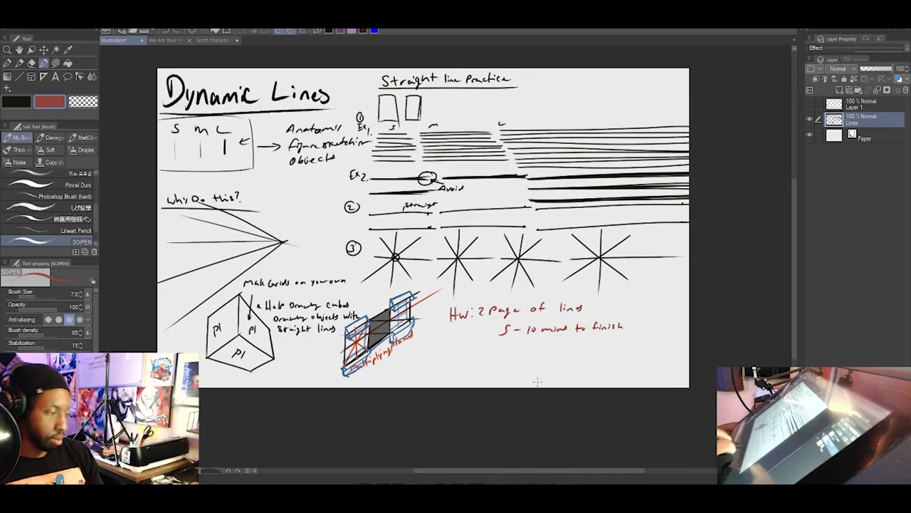
Hide the Lines layer, and make Layer 1 visible and active
scroll(544, 380, down, 1)
scroll(545, 376, up, 1)
drag(545, 378, 546, 439)
scroll(544, 409, up, 1)
drag(552, 406, 586, 399)
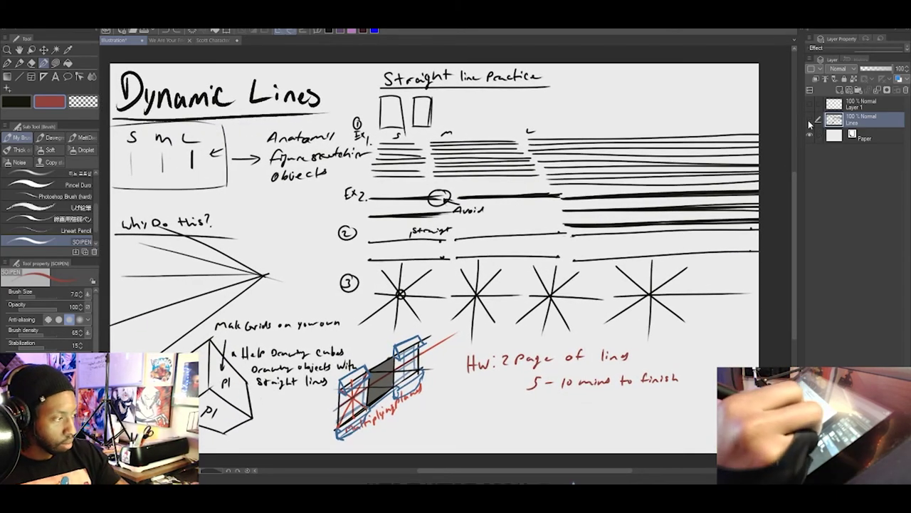
click(809, 118)
click(810, 103)
click(862, 104)
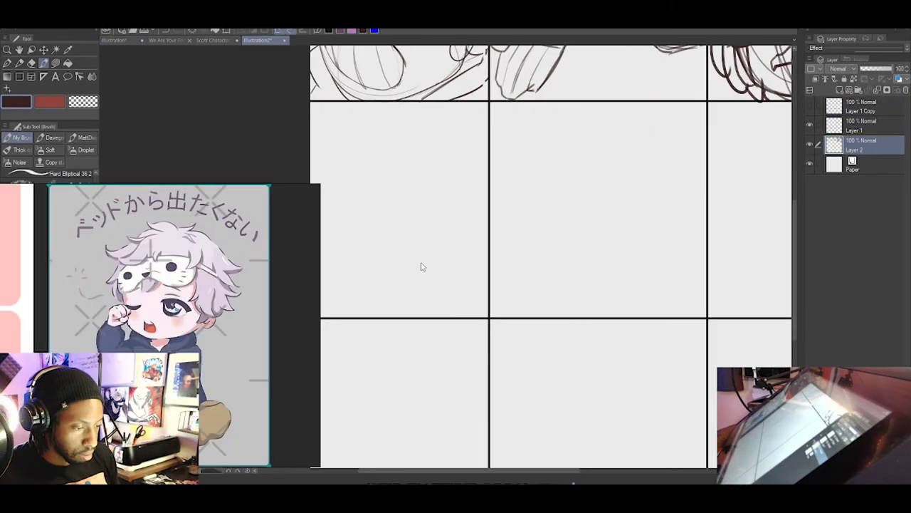
In the nine-cell sketch grid, sketch a frowning horned character's head with messy hair and a collar in the middle row's first cell
drag(399, 135, 541, 185)
drag(441, 255, 495, 246)
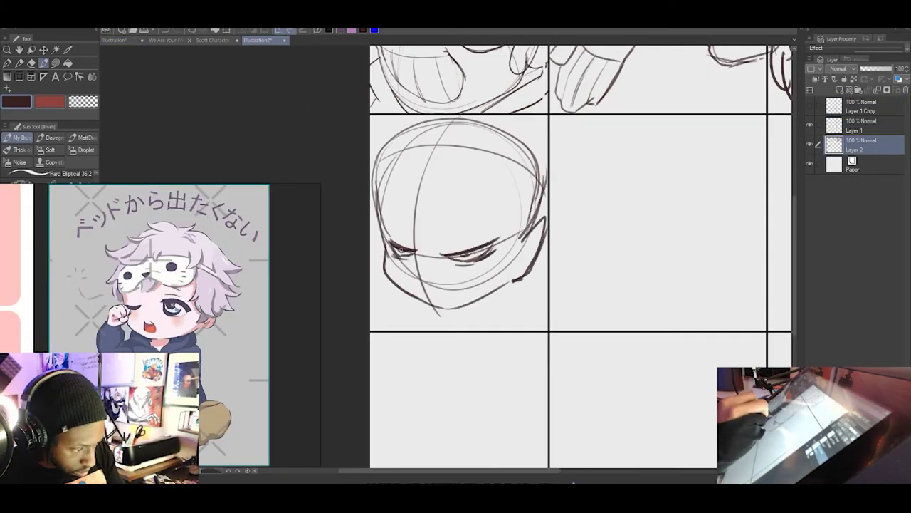
drag(454, 222, 501, 215)
drag(484, 193, 536, 123)
drag(410, 192, 377, 136)
drag(427, 160, 399, 271)
drag(456, 139, 502, 149)
scroll(492, 327, up, 1)
drag(420, 306, 491, 320)
scroll(528, 326, down, 2)
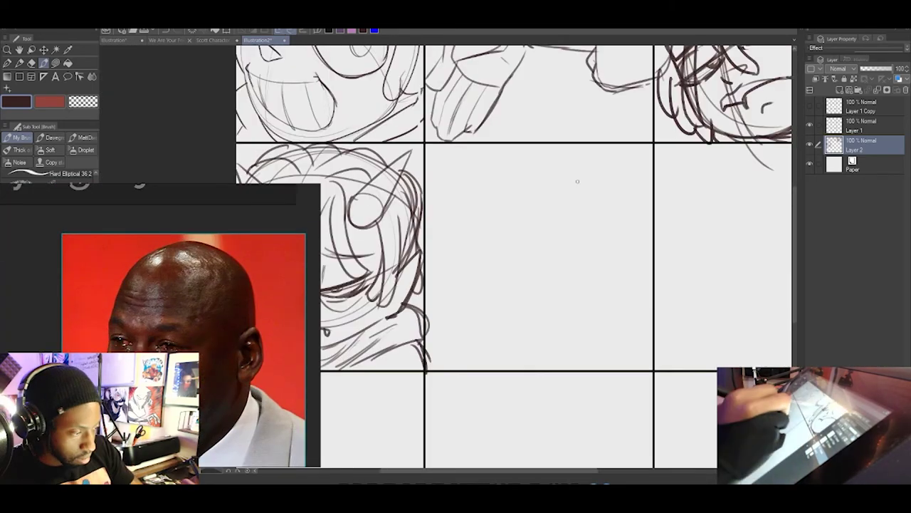
Sketch a sad, tearful face with a pointed ear, neck and jacket collar in the grid's centre cell
drag(481, 147, 633, 213)
drag(547, 139, 502, 288)
drag(654, 239, 605, 313)
drag(576, 321, 506, 371)
drag(470, 317, 427, 343)
drag(537, 233, 568, 247)
drag(558, 274, 548, 335)
drag(481, 148, 460, 256)
drag(595, 281, 644, 251)
drag(628, 242, 591, 304)
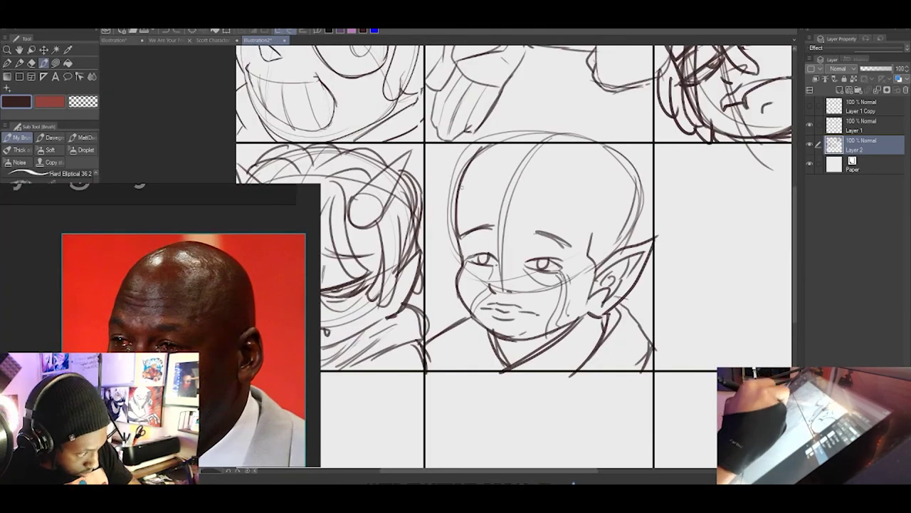
Add two horns and loose hair strands to the tearful character in the centre cell
drag(455, 160, 486, 210)
drag(589, 171, 559, 217)
drag(630, 158, 591, 250)
drag(517, 170, 491, 277)
drag(541, 187, 555, 256)
drag(466, 178, 438, 340)
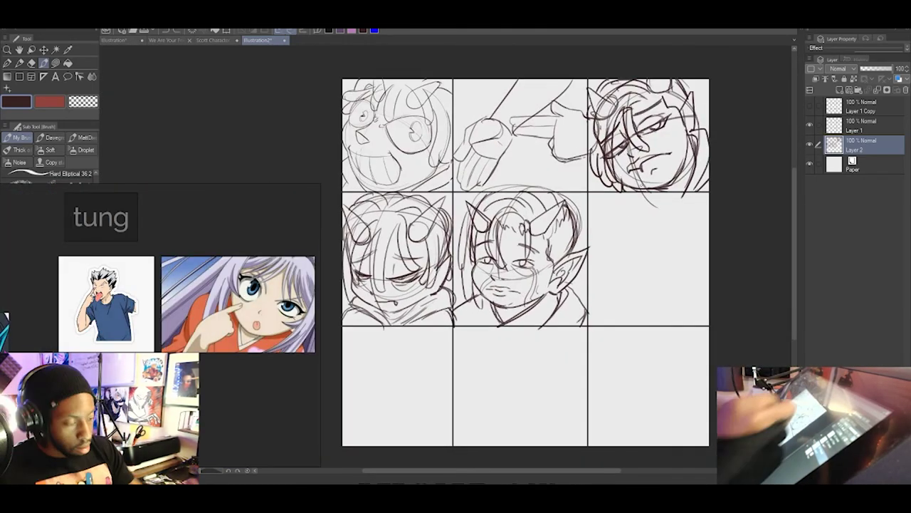
In the middle row's last cell, sketch a round face with two eyes and a hand whose finger pulls at the lower eyelid
scroll(527, 327, up, 1)
drag(676, 200, 634, 285)
drag(645, 260, 619, 331)
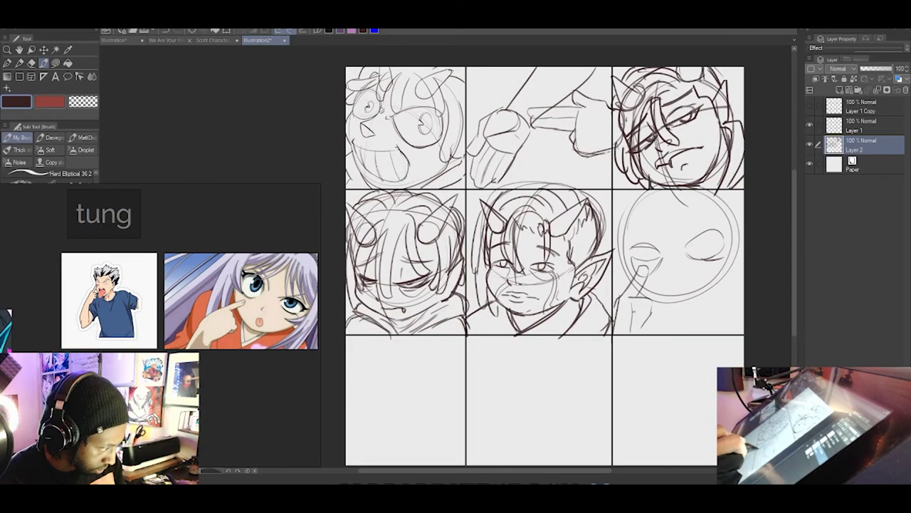
drag(687, 225, 723, 232)
drag(666, 289, 701, 334)
Add horns, loose hair strands and a collar to the eyelid-pulling character in the middle row's last cell
scroll(701, 283, up, 1)
drag(741, 243, 714, 289)
mouse_move(614, 188)
mouse_down()
mouse_move(652, 217)
mouse_move(610, 296)
mouse_up()
drag(676, 189, 733, 232)
In the bottom row's first cell, sketch a head with large round eyes, a small nose and a slight smile, following the reference board
scroll(716, 287, up, 1)
scroll(700, 220, down, 3)
drag(195, 317, 150, 330)
drag(463, 326, 470, 417)
scroll(472, 409, up, 3)
drag(479, 360, 507, 364)
drag(478, 331, 480, 357)
drag(434, 403, 486, 402)
Add a pointed ear, two horns and long hair strands to the wide-eyed character in the bottom row's first cell
mouse_move(538, 342)
mouse_down()
mouse_move(561, 309)
mouse_move(545, 374)
mouse_up()
drag(400, 312, 439, 315)
drag(405, 242, 436, 284)
drag(534, 246, 470, 392)
drag(491, 275, 520, 373)
Using the laughing reference, sketch a laughing face with squeezed-shut eyes and a wide, sharp-toothed mouth in the bottom row's middle cell
drag(546, 464, 522, 464)
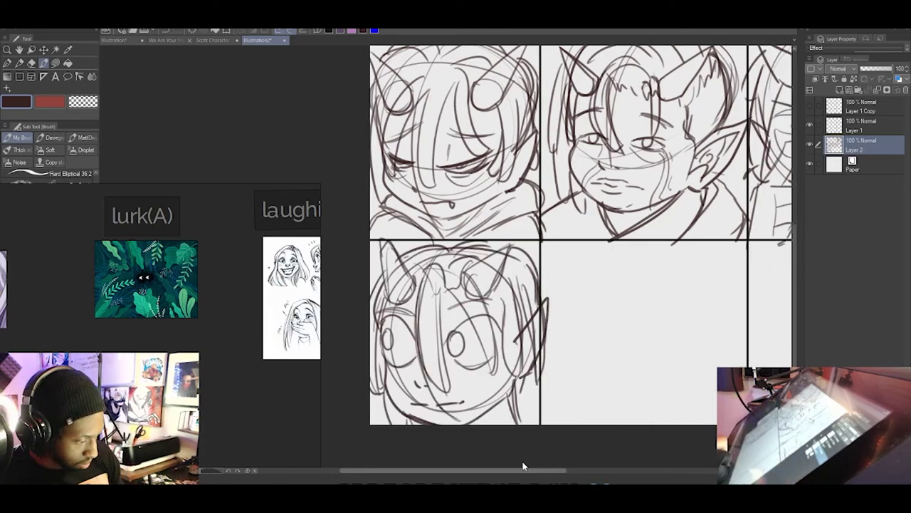
scroll(420, 427, down, 3)
drag(285, 299, 79, 333)
drag(568, 312, 540, 412)
drag(534, 346, 584, 368)
drag(532, 385, 573, 399)
scroll(559, 372, up, 3)
drag(531, 357, 591, 366)
drag(499, 307, 570, 428)
drag(517, 285, 634, 321)
drag(619, 285, 655, 354)
drag(498, 285, 467, 366)
Select part of the laughing character sketch and adjust it with a transform
key(m)
mouse_move(627, 293)
mouse_down()
mouse_move(625, 430)
mouse_move(626, 293)
mouse_up()
scroll(586, 370, down, 3)
key(ctrl+t)
drag(586, 402, 586, 419)
key(Return)
scroll(235, 262, down, 3)
scroll(235, 262, up, 3)
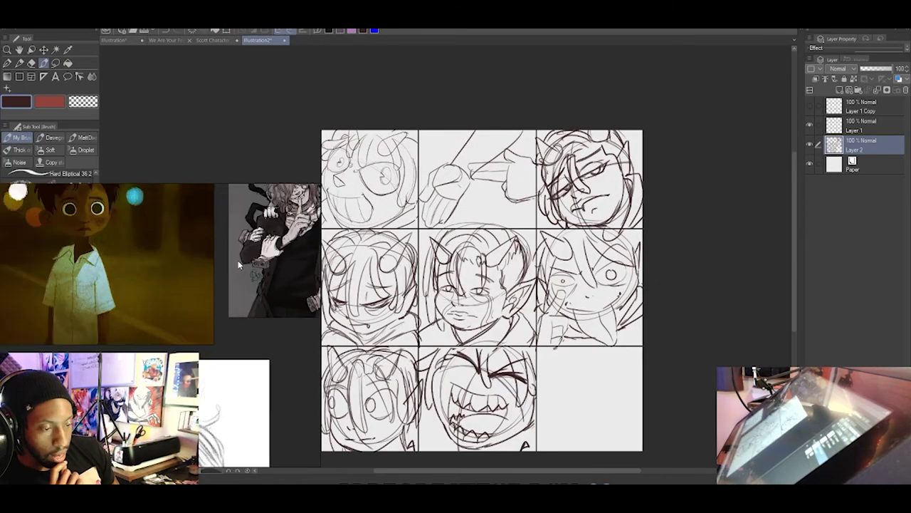
In the bottom row's last cell, sketch a horned head with centre guides, tired half-closed eyes and a stitched mouth
scroll(237, 262, down, 3)
drag(594, 356, 593, 436)
scroll(594, 397, up, 2)
drag(600, 390, 678, 388)
drag(619, 420, 667, 418)
drag(598, 333, 620, 367)
drag(683, 329, 663, 365)
scroll(669, 406, up, 3)
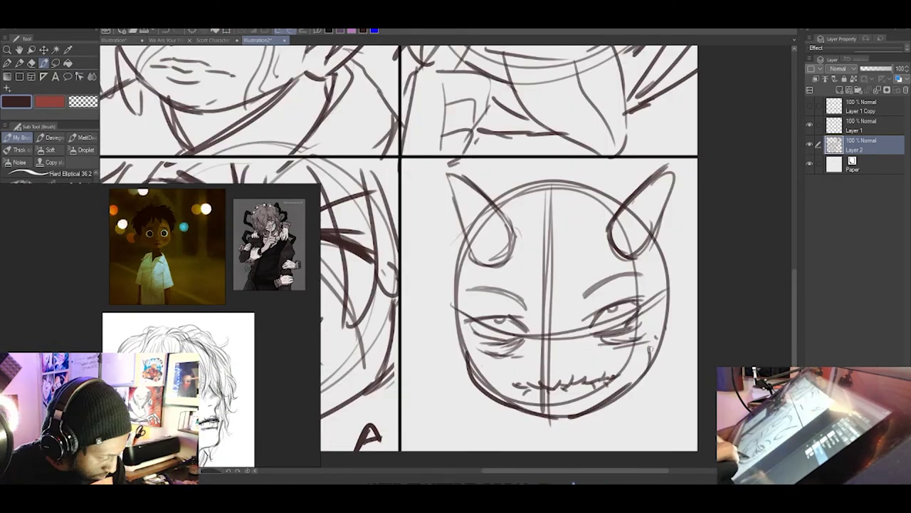
Refine the stitched-mouth character in the last cell and add its hair and collar lines
key(m)
drag(428, 171, 417, 187)
key(b)
drag(502, 184, 548, 158)
drag(661, 390, 696, 433)
scroll(675, 277, down, 3)
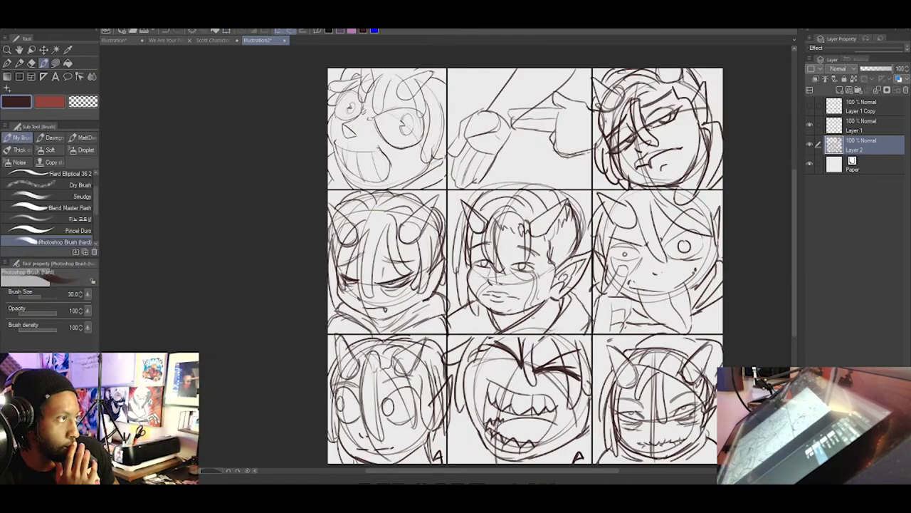
Save the nine-cell sketch sheet under the file name "emote gg stream with me"
key(ctrl+s)
double_click(118, 110)
click(148, 207)
text(emote gg stream with me)
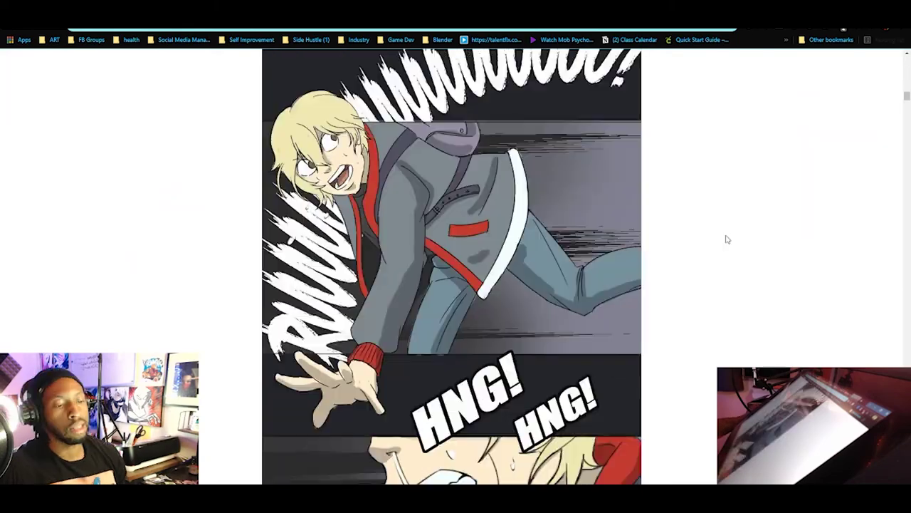
Switch to the web browser and read on through the webcomic page with the running blond character
scroll(727, 240, down, 20)
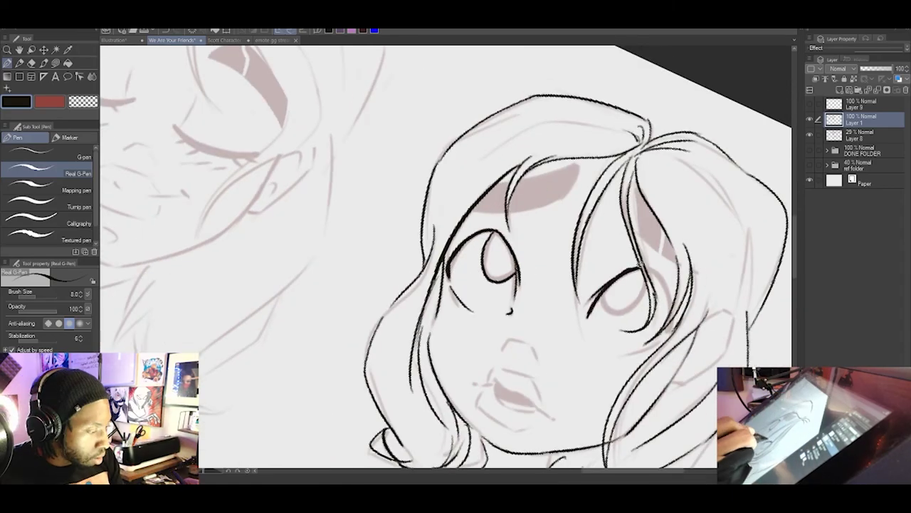
In the We Are Your Friends drawing, ink the upward-looking girl's eye outline with the Real G-Pen on Layer 1
drag(641, 267, 669, 310)
drag(612, 341, 660, 346)
scroll(541, 278, up, 2)
scroll(541, 277, down, 5)
scroll(626, 270, up, 1)
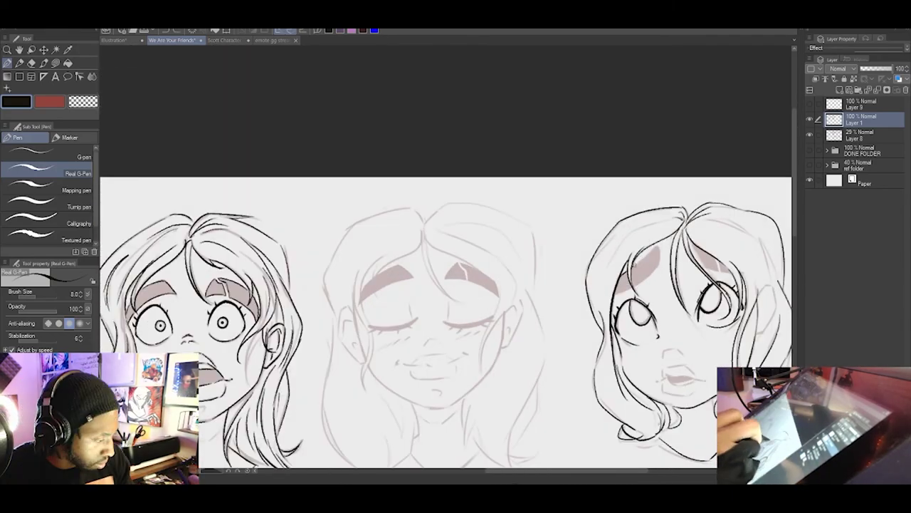
On the Alysa Coldwater colour sheet, undo the last colour strokes on the curtsying girl
key(ctrl+minus)
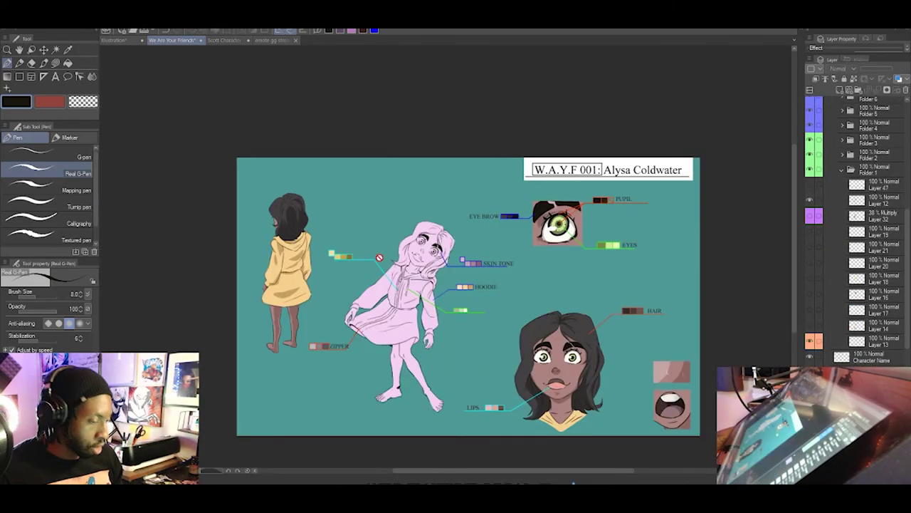
key(ctrl+plus)
key(ctrl+plus)
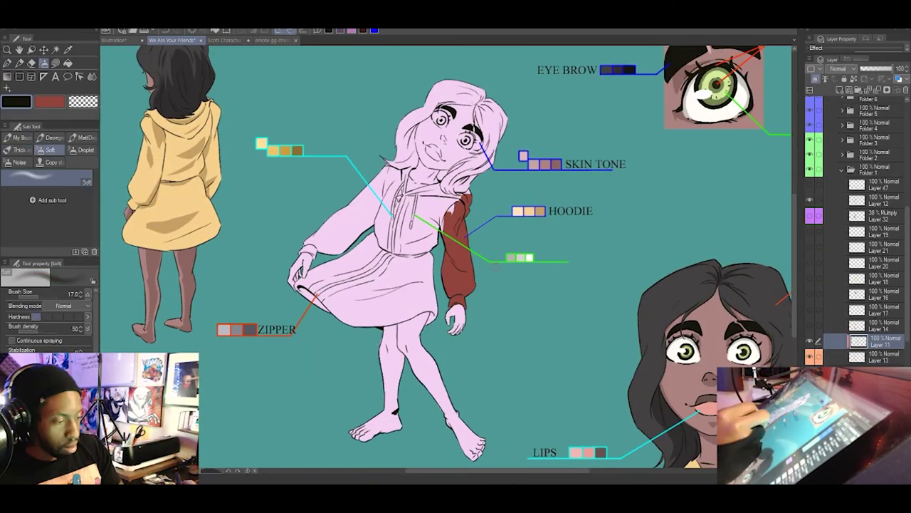
key(ctrl+z)
key(ctrl+z)
key(ctrl+z)
Airbrush a soft highlight along the curtsying girl's hair on Layer 11, using a light orange colour and Add blending
key(x)
key(u)
drag(443, 202, 400, 319)
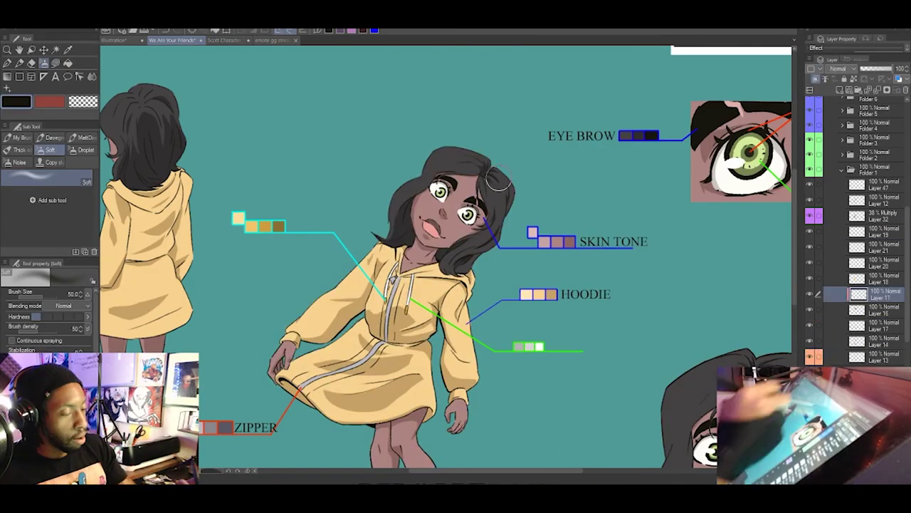
key(b)
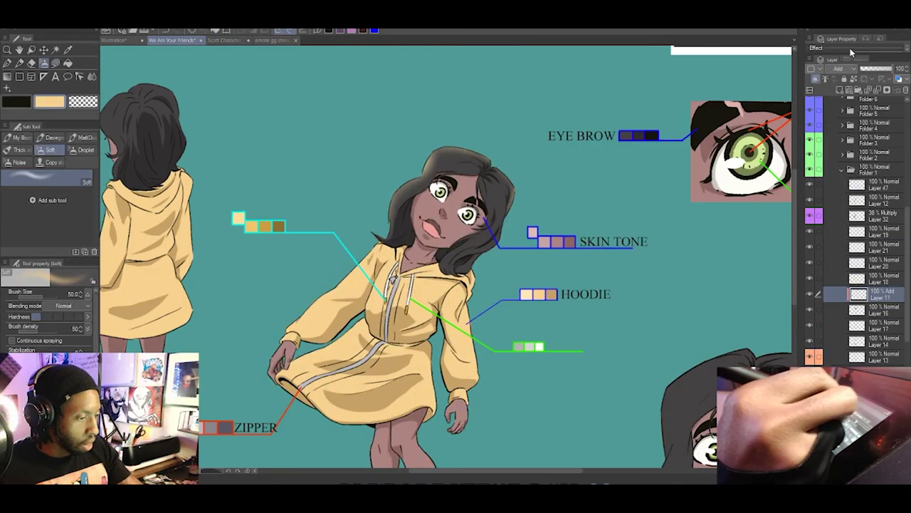
key(ctrl+u)
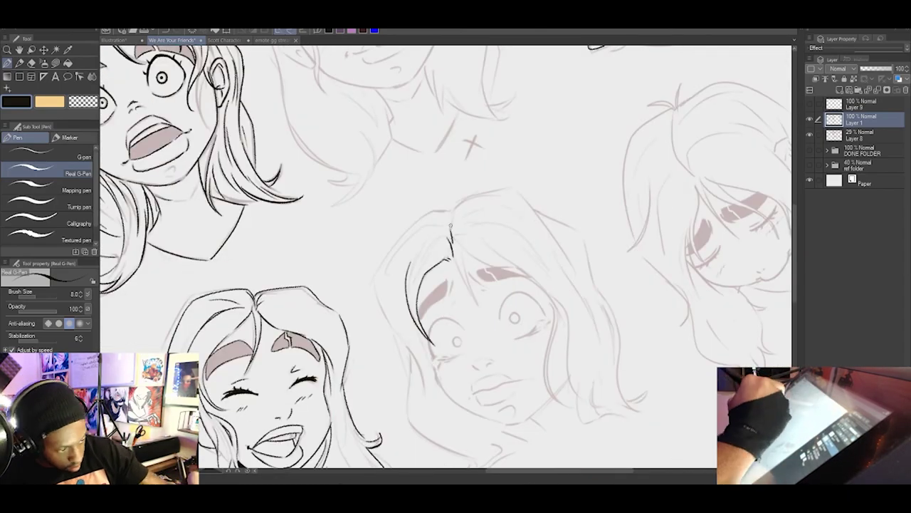
On Layer 1, ink the centre parting and front hair strands of the worried wide-eyed girl with the Real G-Pen
drag(451, 226, 466, 258)
drag(462, 174, 524, 239)
drag(522, 241, 553, 308)
drag(541, 274, 518, 399)
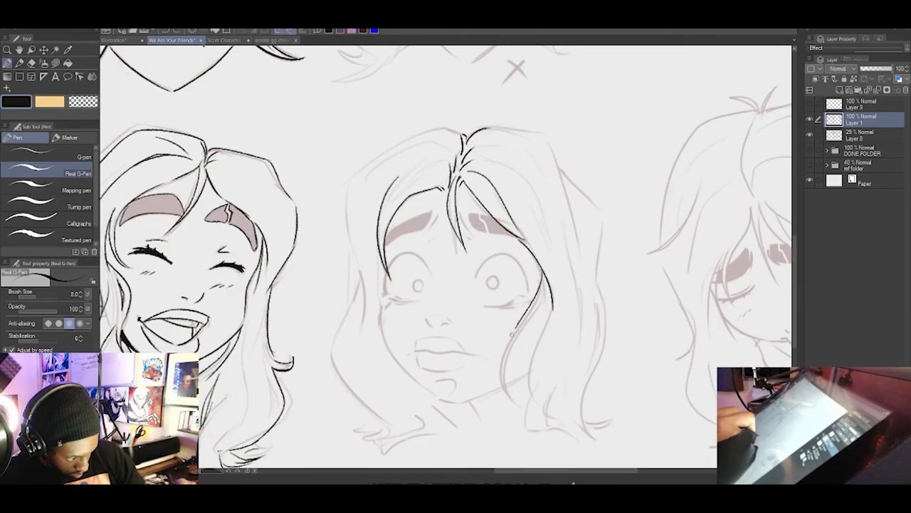
Ink the worried girl's jawline, outer hair contour and inner hair strands down to the curled ends
drag(423, 304, 463, 304)
drag(541, 200, 463, 387)
drag(527, 167, 437, 388)
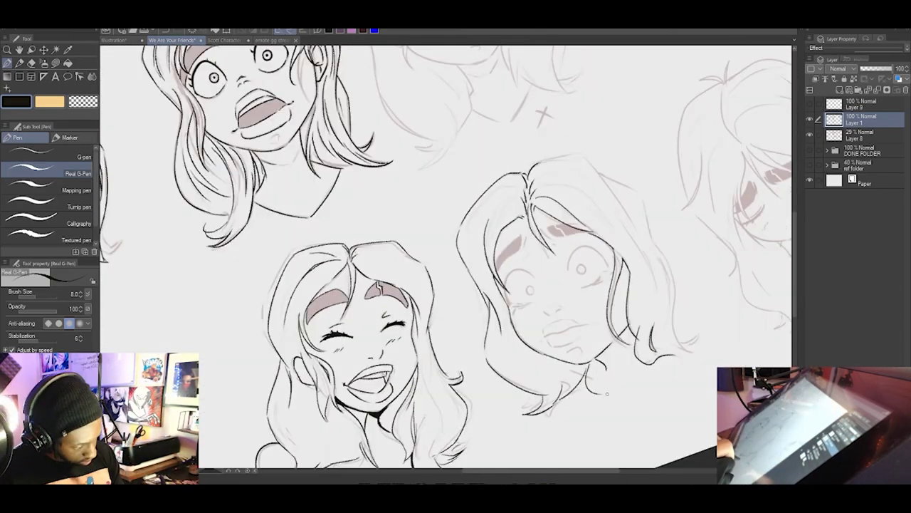
mouse_move(498, 284)
mouse_down()
mouse_move(441, 285)
mouse_move(499, 285)
mouse_up()
mouse_move(429, 129)
mouse_down()
mouse_move(559, 210)
mouse_move(503, 288)
mouse_move(605, 285)
mouse_move(518, 291)
mouse_move(455, 239)
mouse_up()
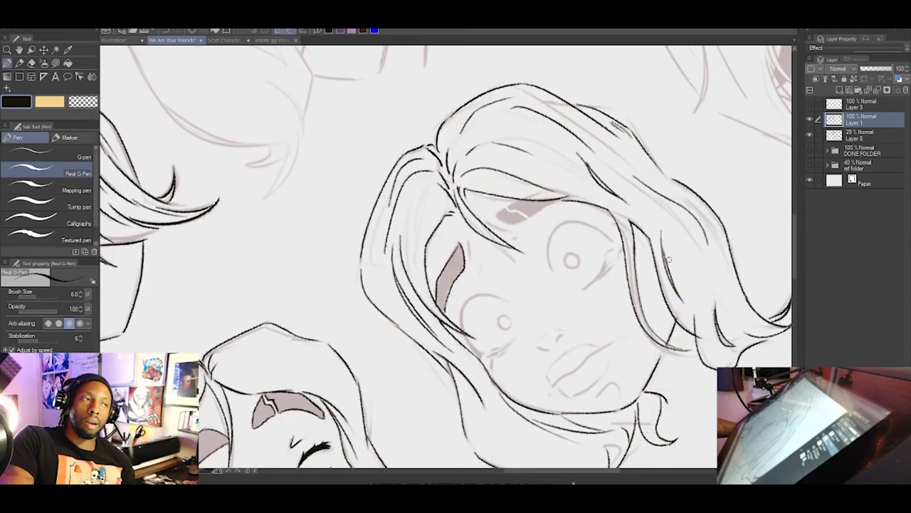